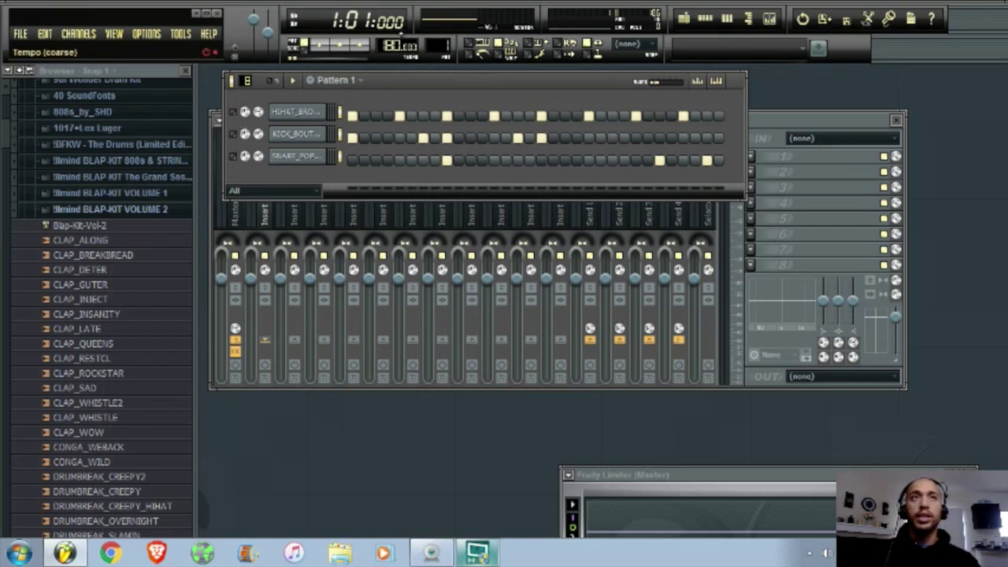
Step: Play Pattern 1 with all its channels muted and restart it at 83 BPM
{"action": "left_click", "coordinate": [331, 52]}
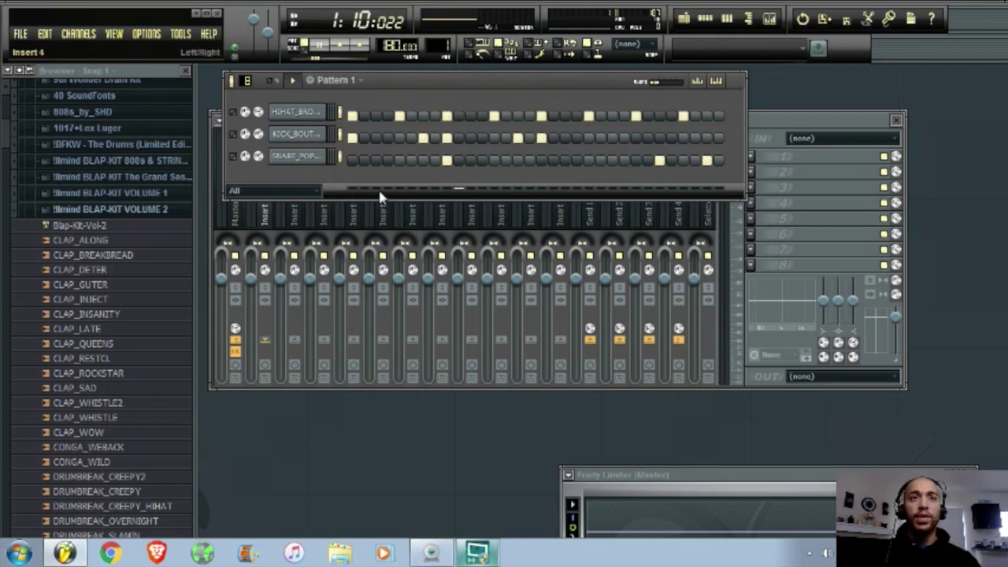
{"action": "left_click", "coordinate": [340, 46]}
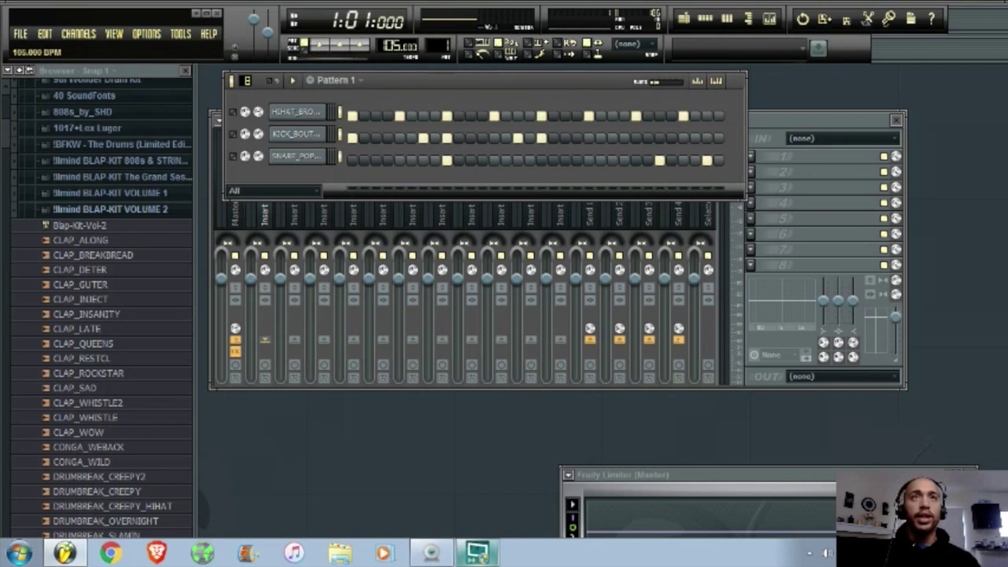
{"action": "left_click", "coordinate": [324, 46]}
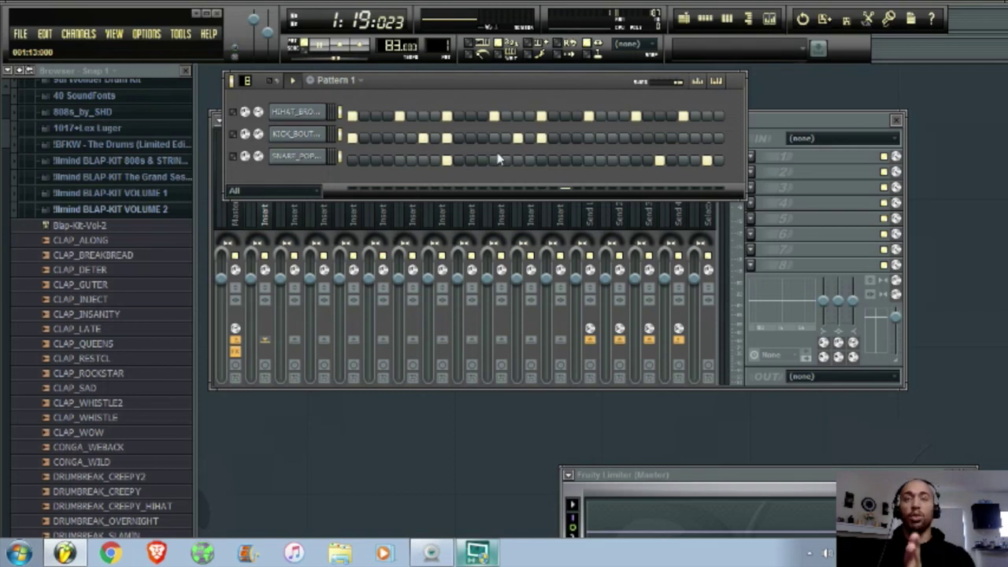
Step: Unmute the hi-hat, kick and snare channels and play the pattern at 80 BPM
{"action": "left_click", "coordinate": [233, 134]}
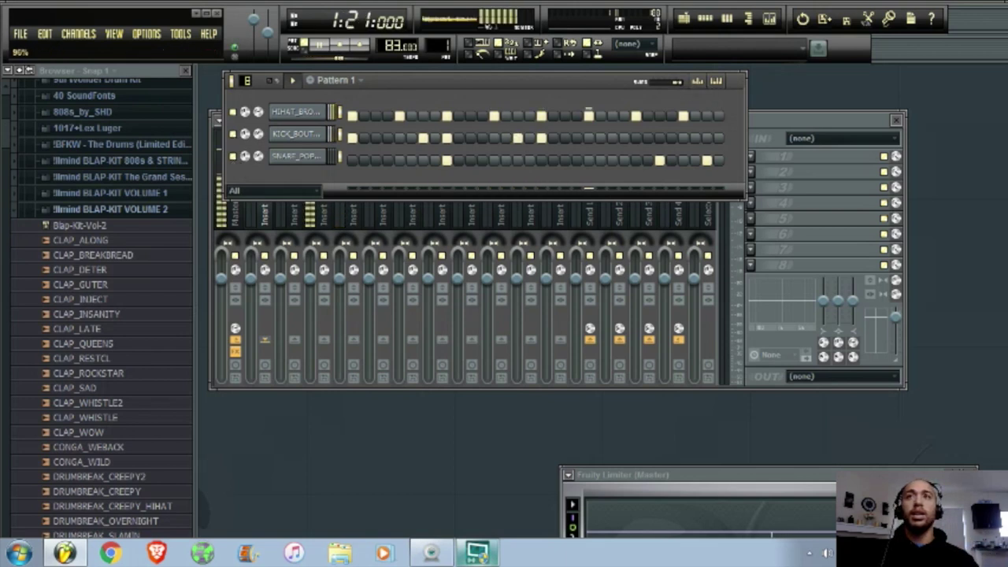
{"action": "key", "text": "space"}
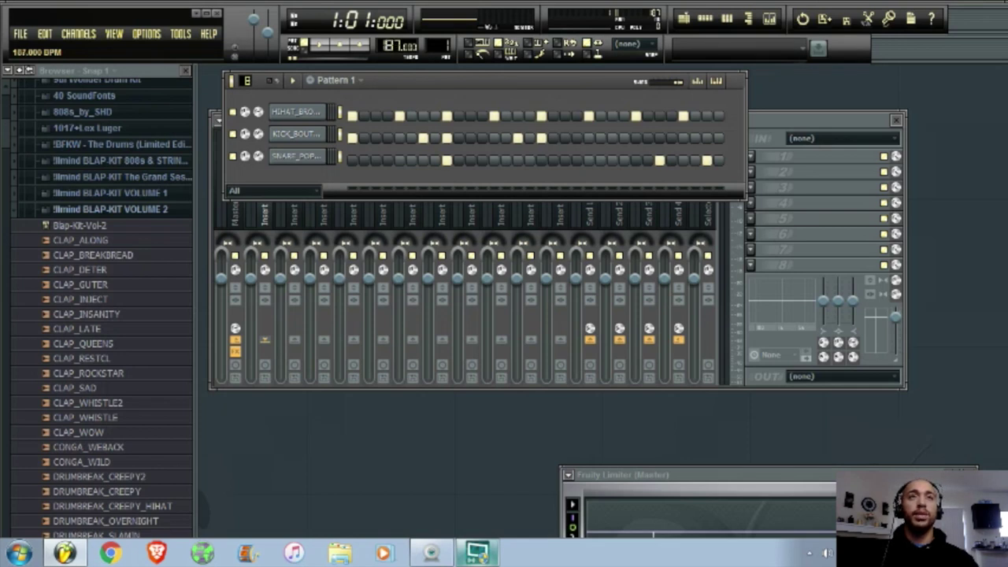
{"action": "key", "text": "space"}
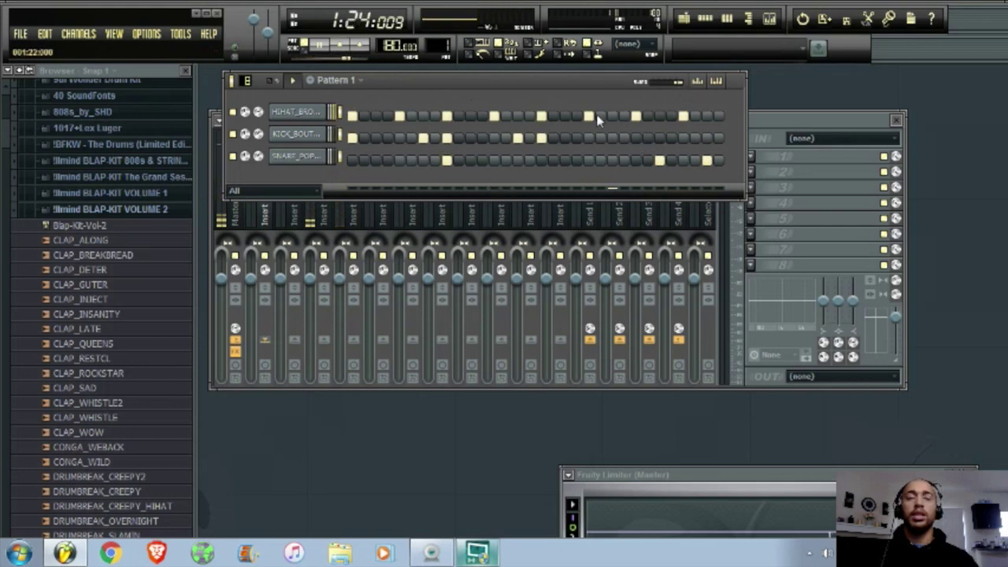
Step: Solo the kick with an extra hit on step 8 and audition it with swing at 100%, checking its velocity graph
{"action": "key", "text": "space"}
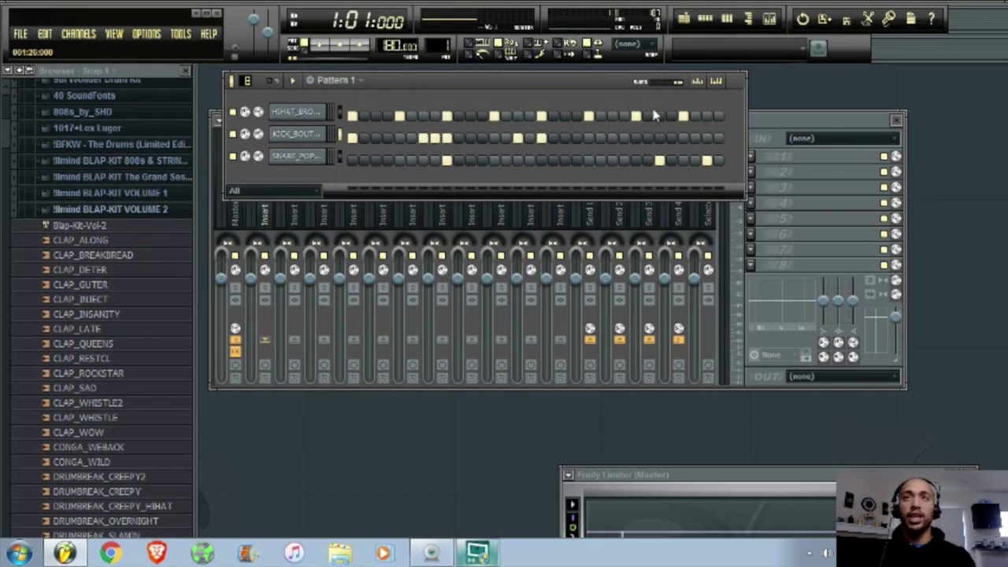
{"action": "key", "text": "space"}
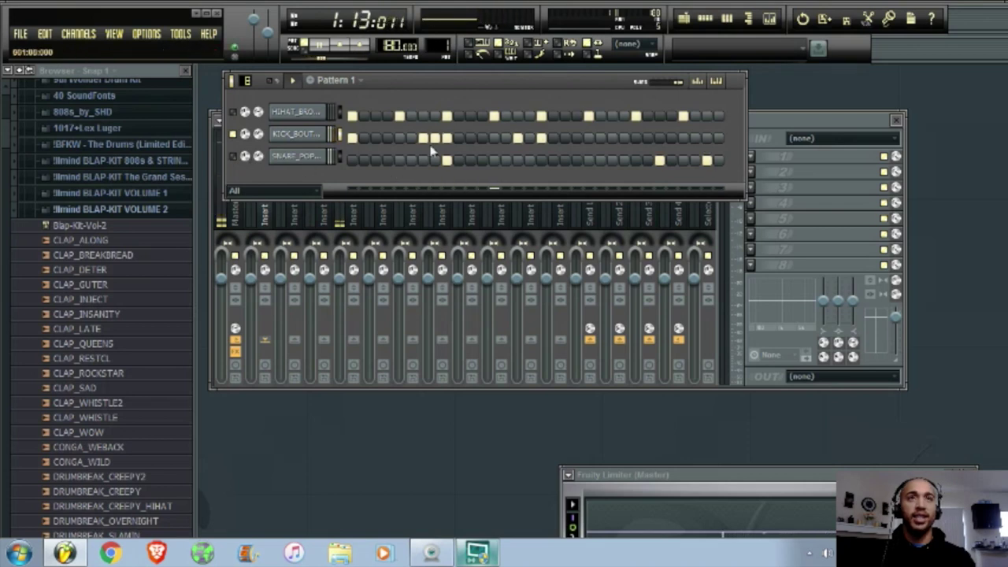
{"action": "left_click", "coordinate": [697, 81]}
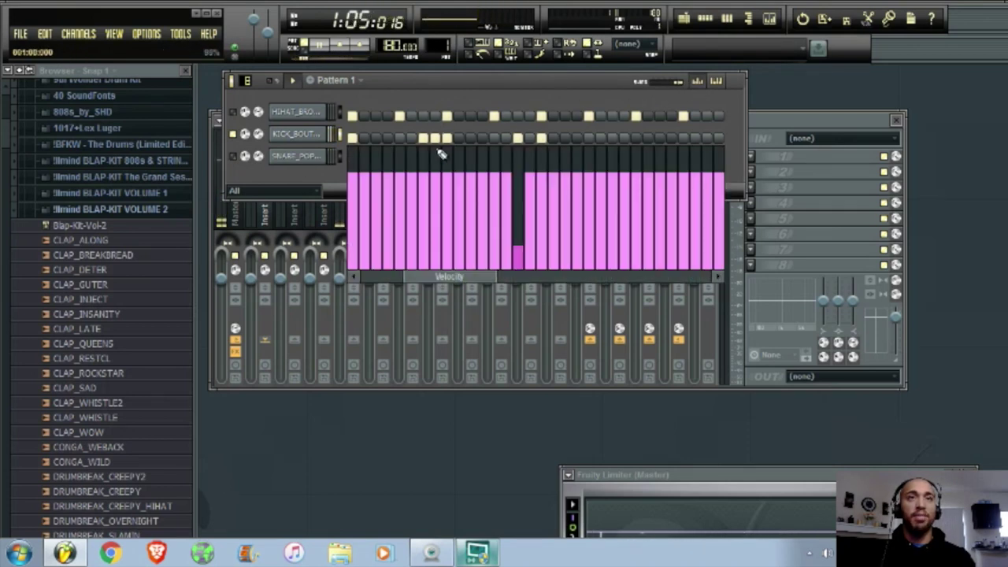
{"action": "left_click", "coordinate": [697, 81]}
{"action": "key", "text": "space"}
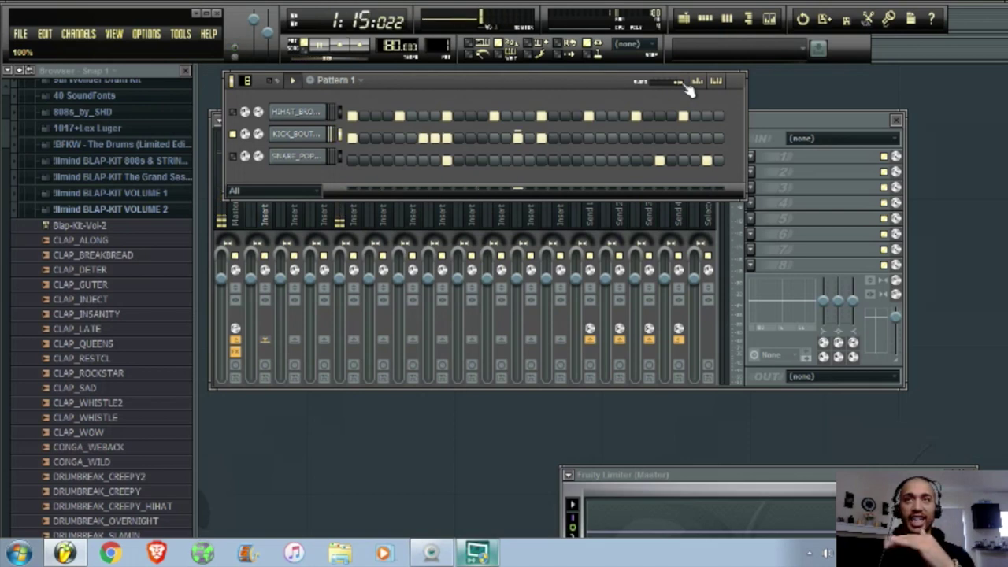
{"action": "key", "text": "space"}
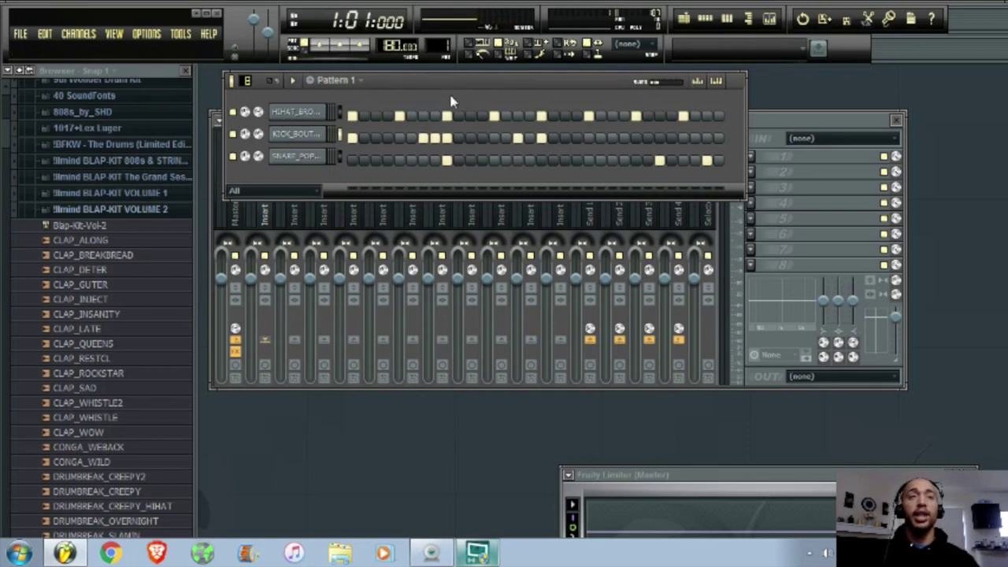
Step: Browse to another drum kit's hi-hats and preview the HH_FEA and HH_FOOT samples
{"action": "left_click", "coordinate": [134, 227]}
{"action": "scroll", "coordinate": [140, 260], "scroll_direction": "down", "scroll_amount": 2}
{"action": "scroll", "coordinate": [137, 244], "scroll_direction": "up", "scroll_amount": 1}
{"action": "left_click", "coordinate": [135, 222]}
{"action": "scroll", "coordinate": [140, 252], "scroll_direction": "down", "scroll_amount": 2}
{"action": "left_click", "coordinate": [118, 234]}
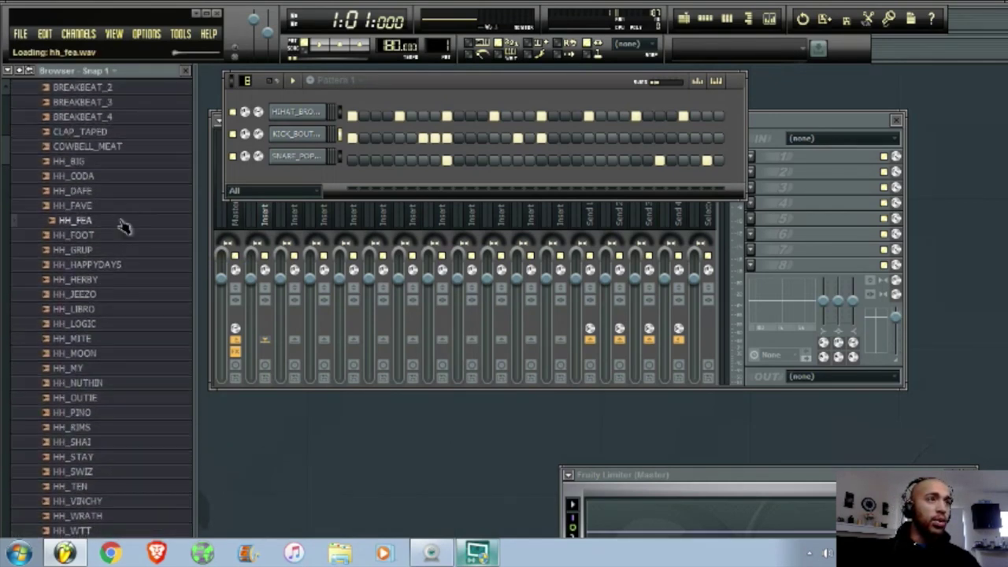
Step: Remove the extra kick hit on step 8 and play the pattern back
{"action": "key", "text": "space"}
{"action": "key", "text": "space"}
{"action": "left_click", "coordinate": [435, 137]}
{"action": "key", "text": "space"}
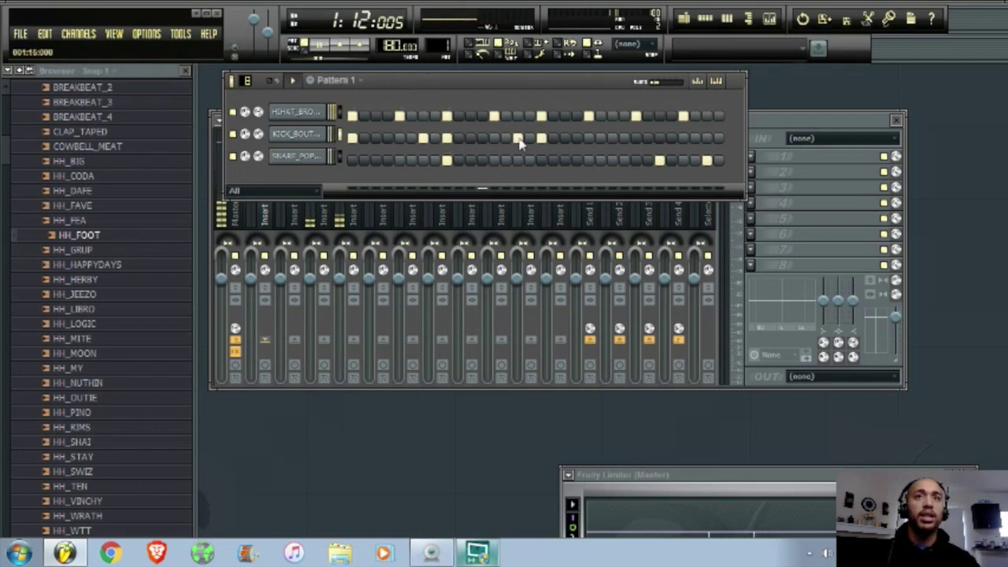
{"action": "key", "text": "space"}
{"action": "key", "text": "space"}
{"action": "key", "text": "space"}
Step: Remove the original hi-hat's hits on steps 5, 13, 21 and 29, checking the pattern by playback
{"action": "left_click", "coordinate": [494, 115]}
{"action": "key", "text": "space"}
{"action": "left_click", "coordinate": [588, 116]}
{"action": "left_click", "coordinate": [683, 115]}
{"action": "key", "text": "space"}
Step: Add the HH_FOOT sample as a new channel and fill every eighth step of its row
{"action": "left_click_drag", "start_coordinate": [140, 236], "coordinate": [297, 181]}
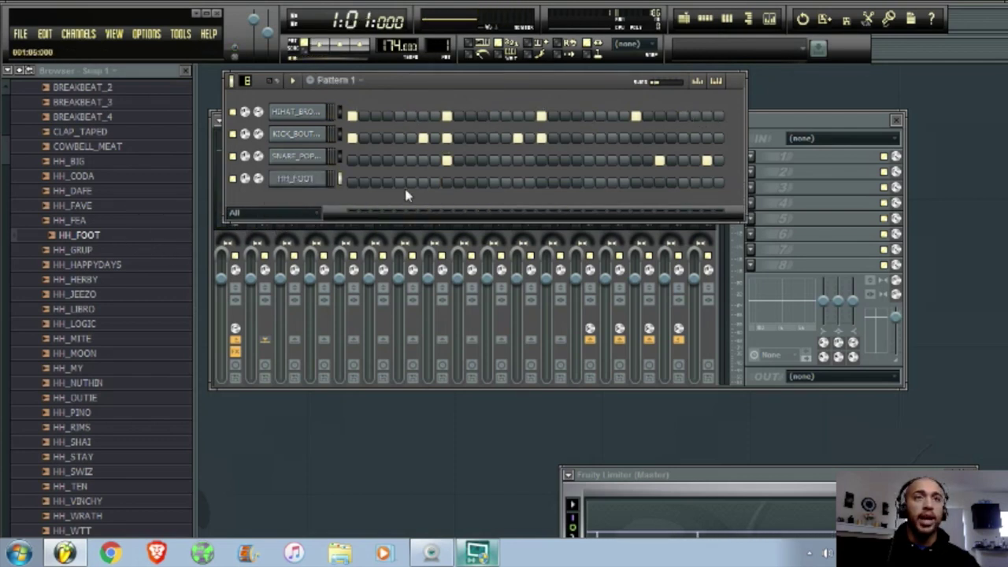
{"action": "right_click", "coordinate": [315, 178]}
{"action": "left_click", "coordinate": [383, 300]}
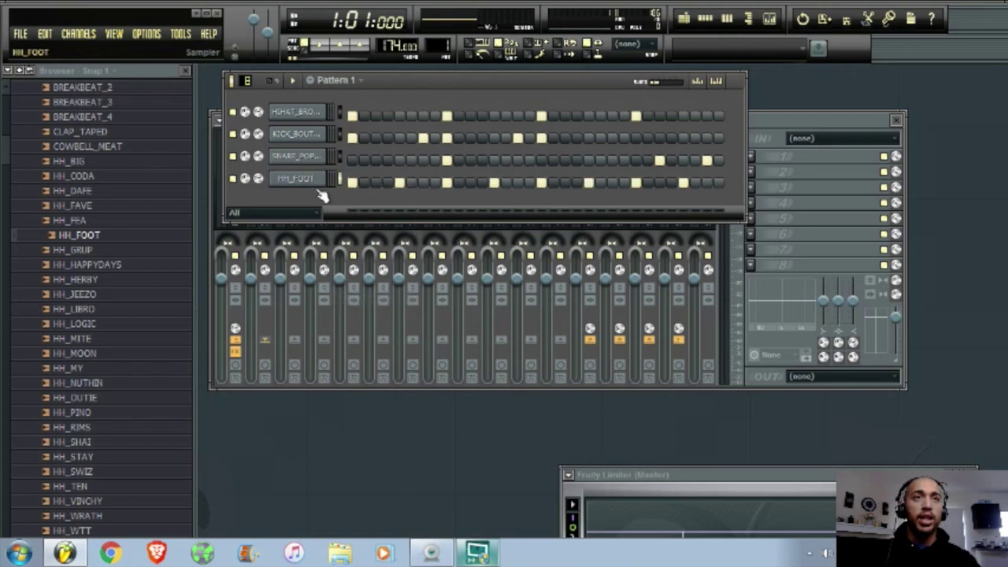
{"action": "right_click", "coordinate": [303, 189]}
{"action": "left_click", "coordinate": [372, 308]}
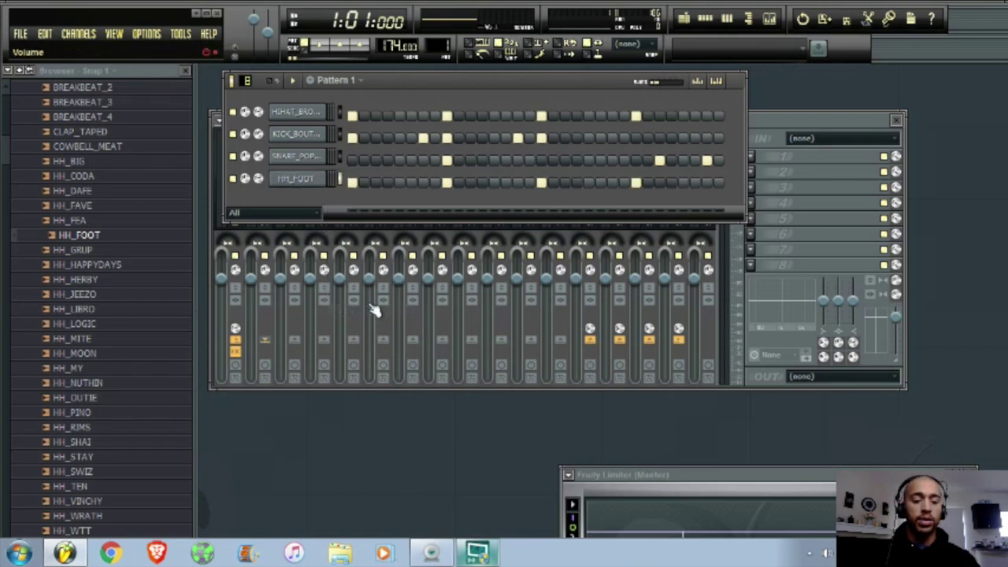
Step: Shift the HH_FOOT hits forward by four steps and play the pattern
{"action": "key", "text": "ctrl+shift+Right"}
{"action": "key", "text": "ctrl+shift+Right"}
{"action": "key", "text": "ctrl+shift+Right"}
{"action": "key", "text": "ctrl+shift+Right"}
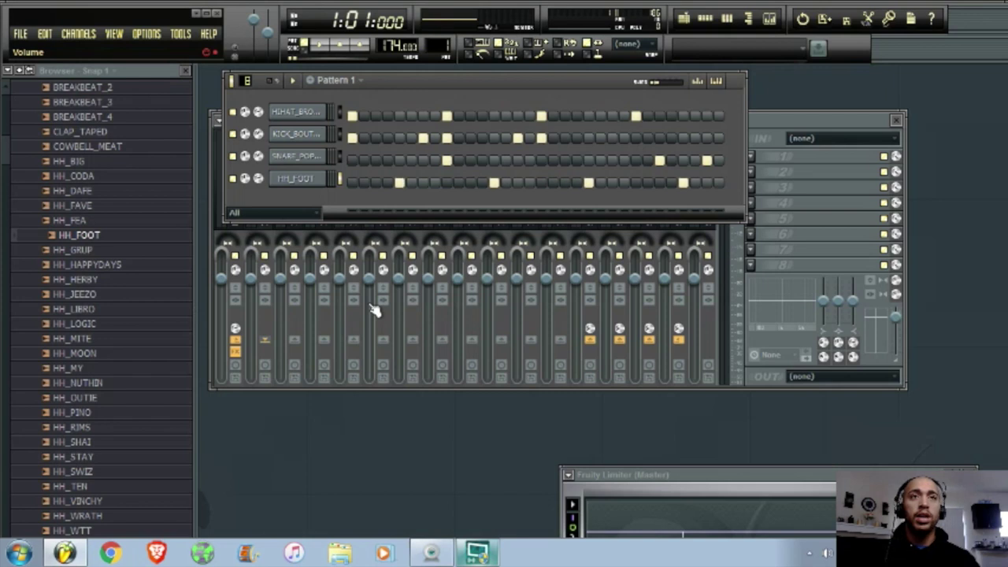
{"action": "key", "text": "space"}
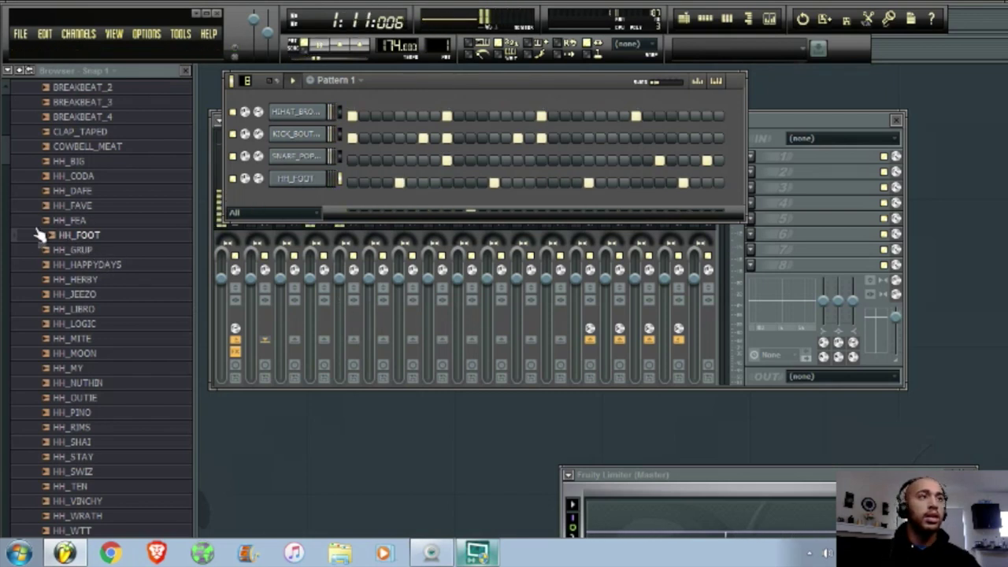
Step: Stop playback and browse the kit's hi-hat and kick samples, previewing several of them, including HH_PINO
{"action": "scroll", "coordinate": [57, 229], "scroll_direction": "down", "scroll_amount": 3}
{"action": "key", "text": "space"}
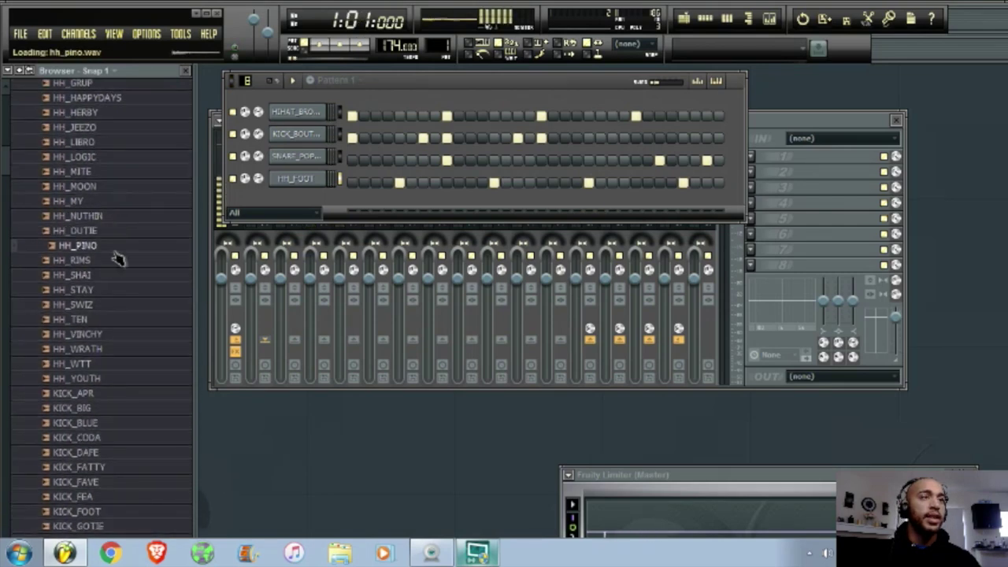
{"action": "scroll", "coordinate": [101, 376], "scroll_direction": "down", "scroll_amount": 3}
{"action": "left_click", "coordinate": [82, 230]}
{"action": "left_click", "coordinate": [83, 216]}
{"action": "left_click", "coordinate": [83, 202]}
{"action": "scroll", "coordinate": [113, 263], "scroll_direction": "down", "scroll_amount": 20}
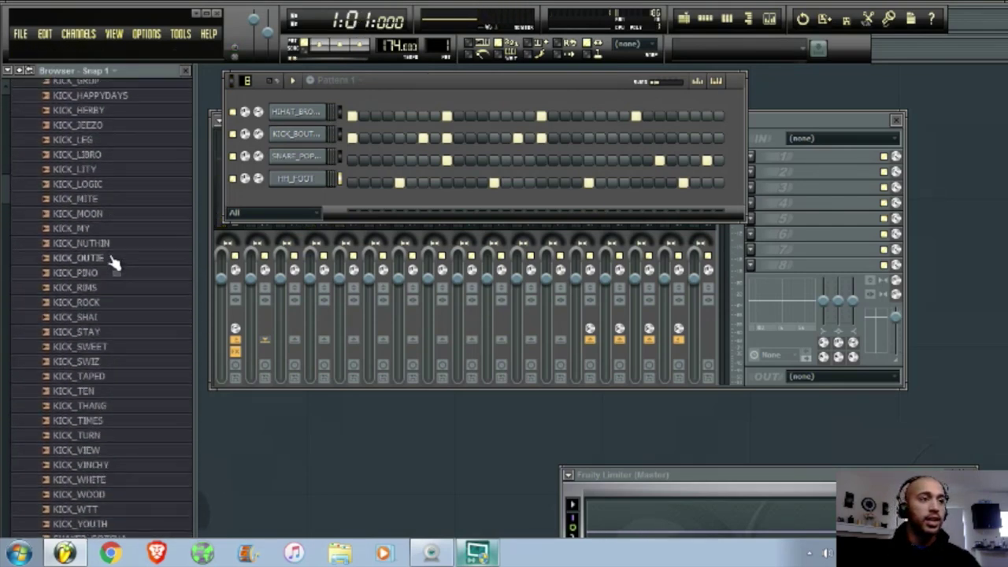
{"action": "left_click", "coordinate": [111, 263]}
{"action": "left_click", "coordinate": [111, 276]}
{"action": "scroll", "coordinate": [112, 284], "scroll_direction": "down", "scroll_amount": 8}
{"action": "scroll", "coordinate": [112, 311], "scroll_direction": "up", "scroll_amount": 15}
{"action": "scroll", "coordinate": [113, 319], "scroll_direction": "up", "scroll_amount": 20}
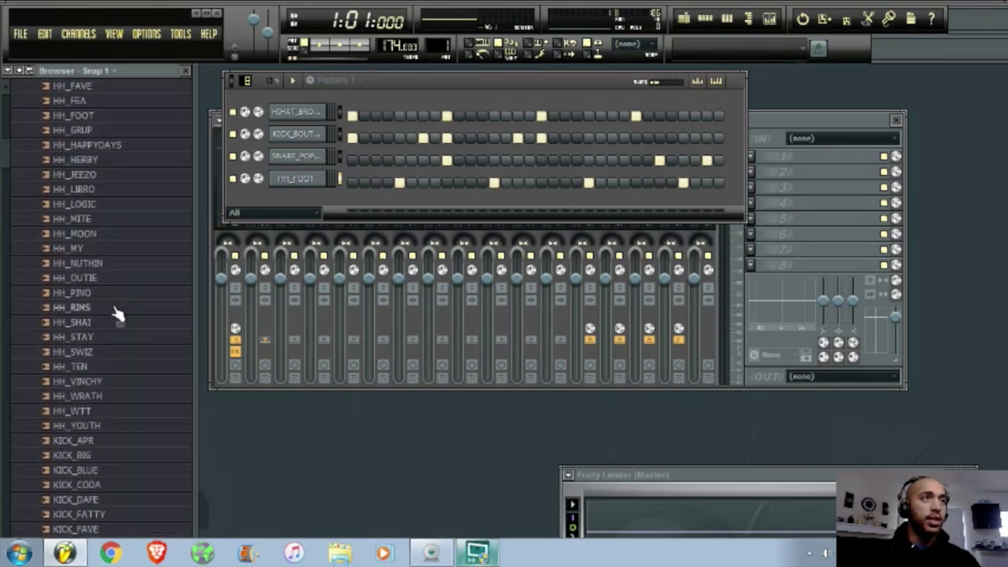
Step: Find the OPENHAT_MAKER sample in the BLAP-KIT VOLUME 5 folder and add it as a new channel
{"action": "scroll", "coordinate": [122, 300], "scroll_direction": "down", "scroll_amount": 20}
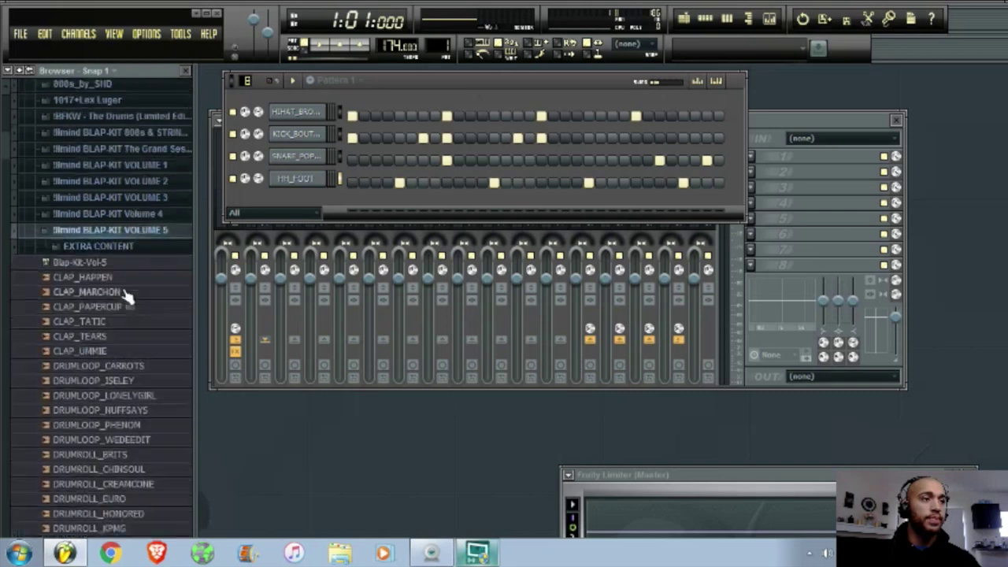
{"action": "scroll", "coordinate": [122, 323], "scroll_direction": "down", "scroll_amount": 10}
{"action": "left_click", "coordinate": [120, 283]}
{"action": "left_click", "coordinate": [118, 314]}
{"action": "left_click_drag", "start_coordinate": [118, 315], "coordinate": [387, 208]}
Step: Try the open hat on step 23 during playback, and place its hit on step 29 instead
{"action": "key", "text": "space"}
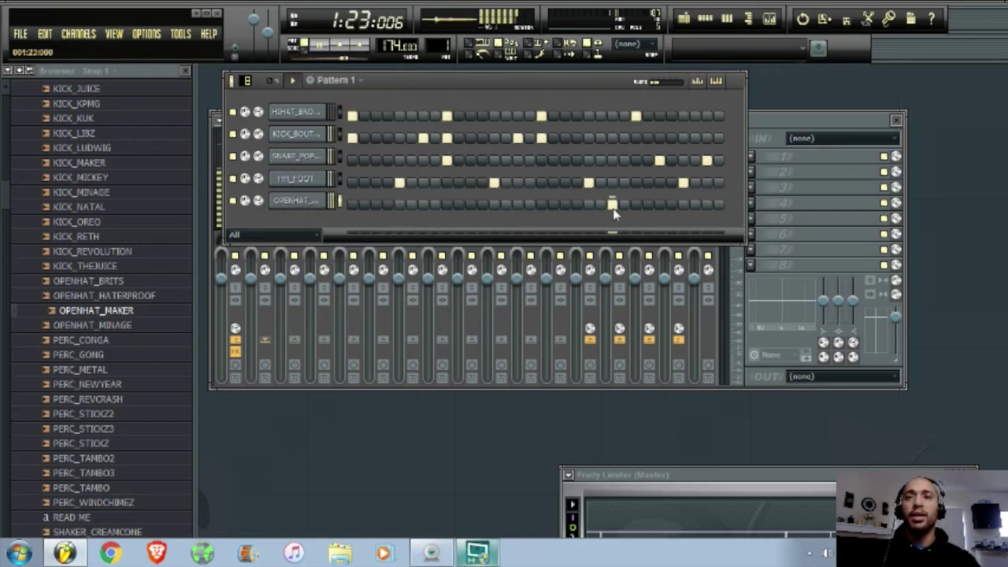
{"action": "key", "text": "space"}
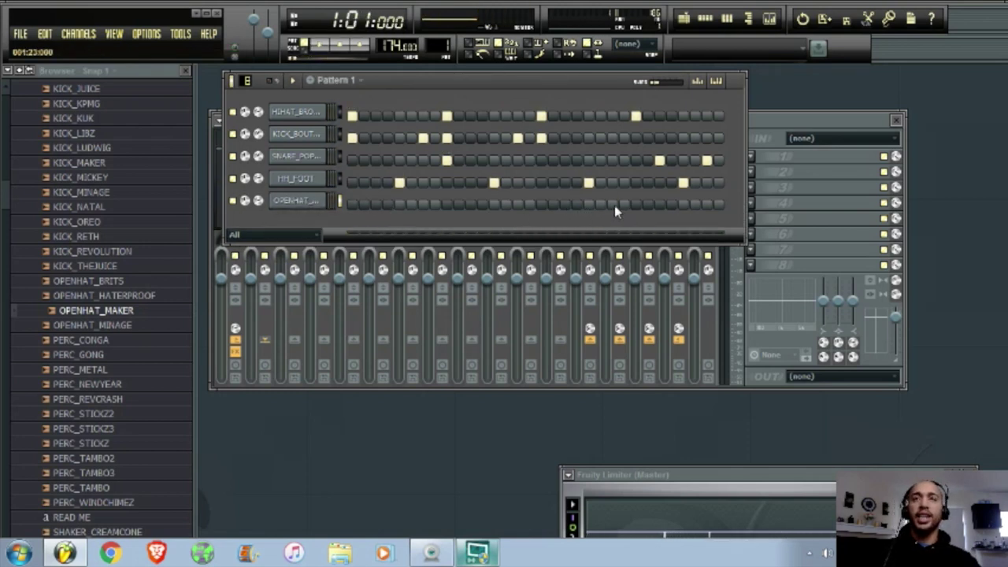
{"action": "key", "text": "space"}
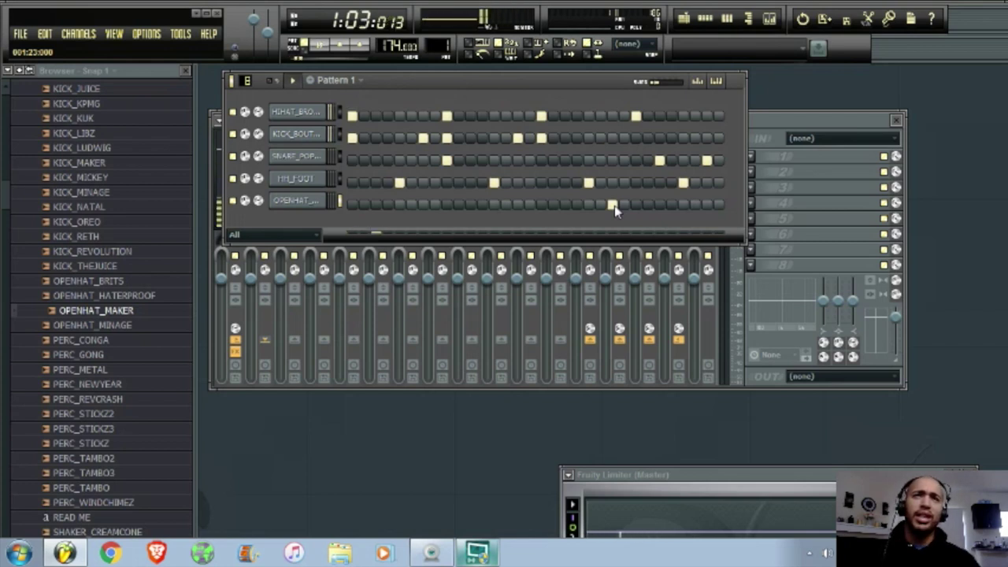
{"action": "left_click", "coordinate": [613, 205]}
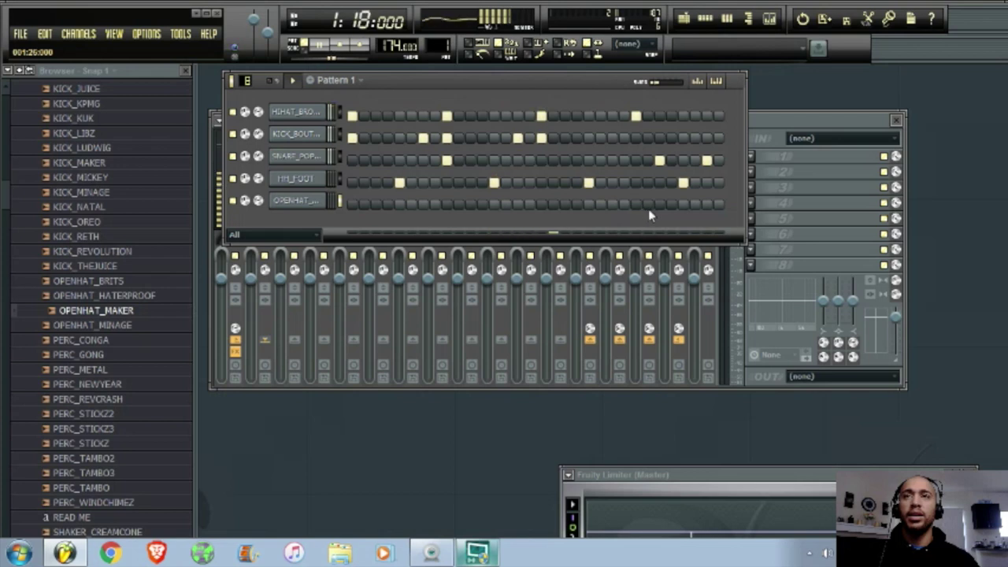
{"action": "left_click", "coordinate": [682, 207]}
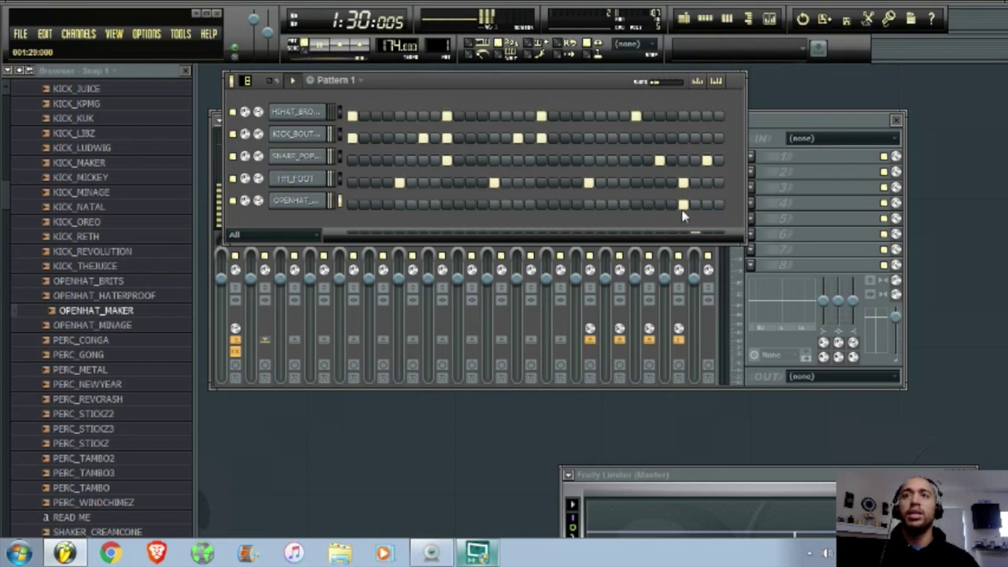
Step: Open the OPENHAT_MAKER channel's settings and load its sample into the Edison editor
{"action": "left_click", "coordinate": [300, 201]}
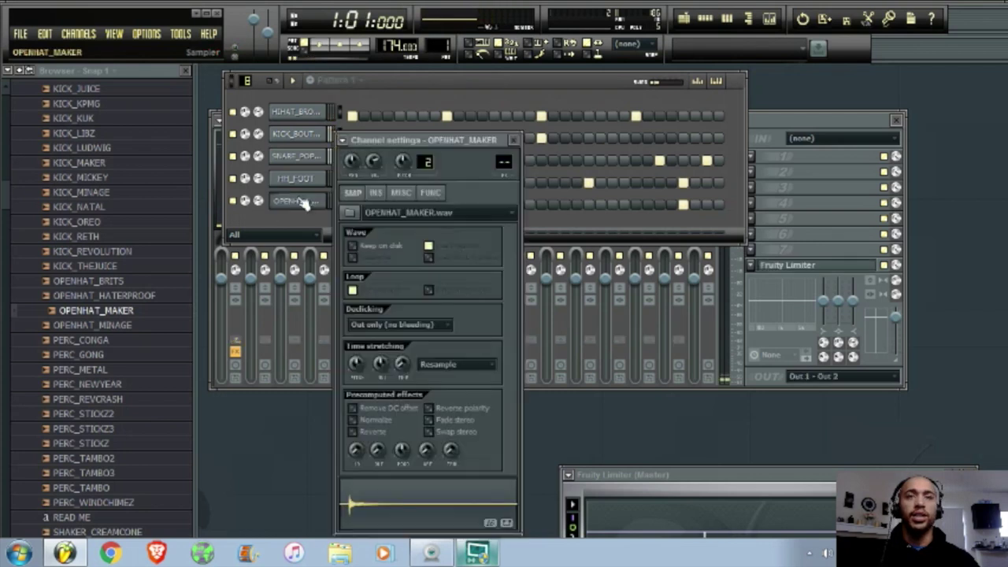
{"action": "left_click", "coordinate": [350, 504]}
{"action": "left_click", "coordinate": [398, 458]}
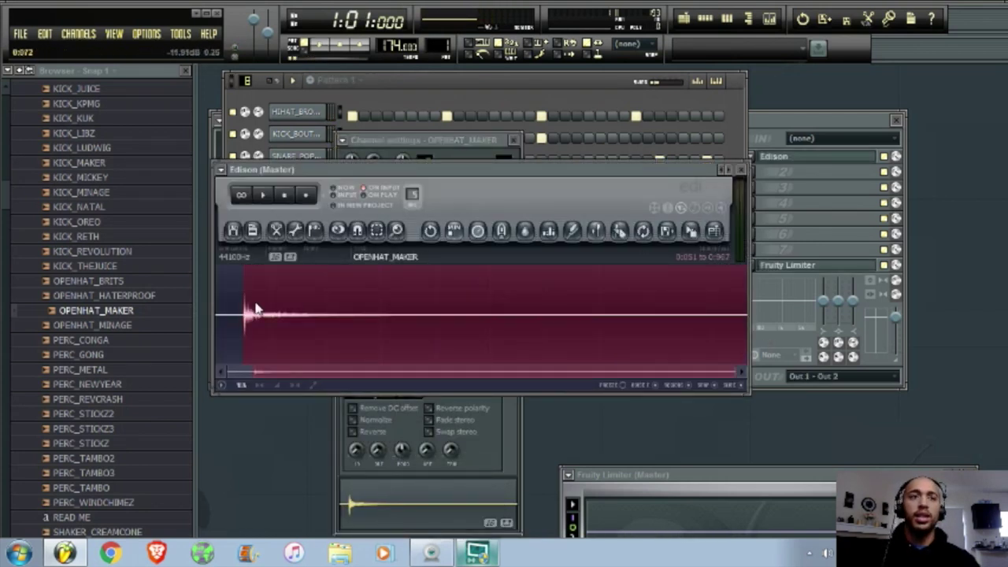
Step: Select the sample from just before its transient (0:038) to the end, load that selection back onto the open hat channel, and play the pattern
{"action": "scroll", "coordinate": [268, 315], "scroll_direction": "up", "scroll_amount": 2}
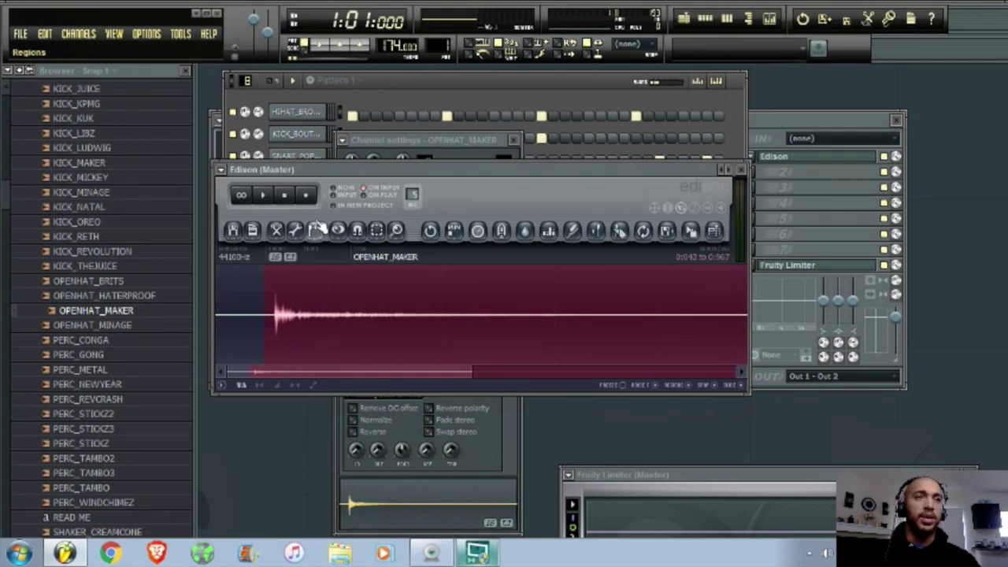
{"action": "left_click_drag", "start_coordinate": [335, 170], "coordinate": [398, 201]}
{"action": "left_click_drag", "start_coordinate": [304, 329], "coordinate": [343, 367]}
{"action": "left_click_drag", "start_coordinate": [370, 220], "coordinate": [379, 227]}
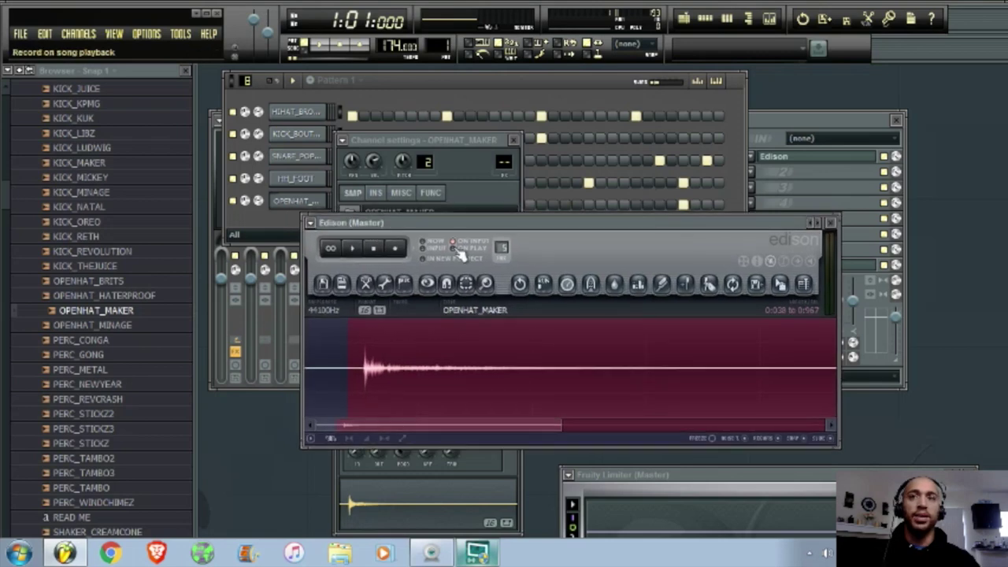
{"action": "left_click_drag", "start_coordinate": [802, 282], "coordinate": [296, 201]}
{"action": "key", "text": "space"}
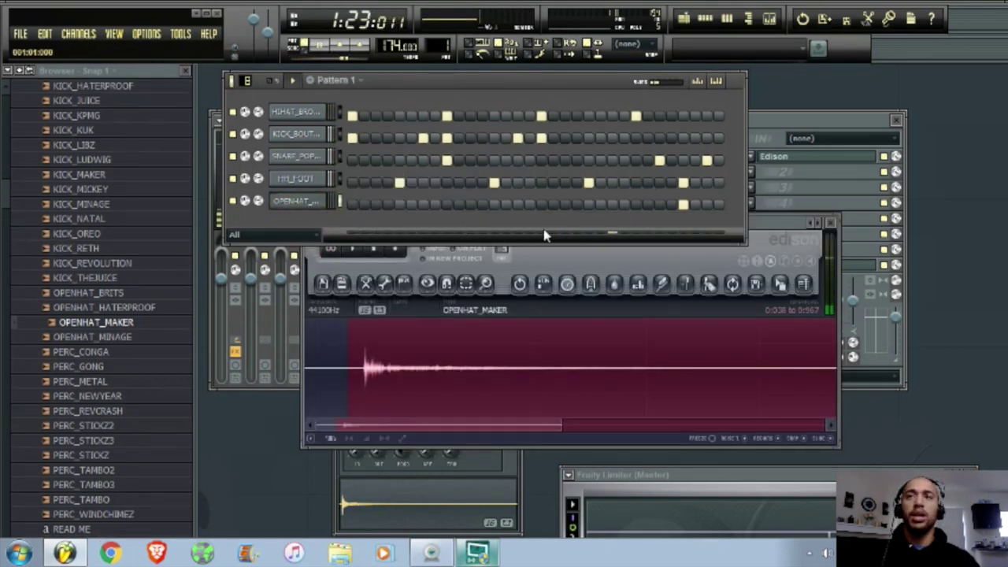
Step: Set the open hat channel's time stretching mode to Pro default
{"action": "left_click", "coordinate": [296, 201]}
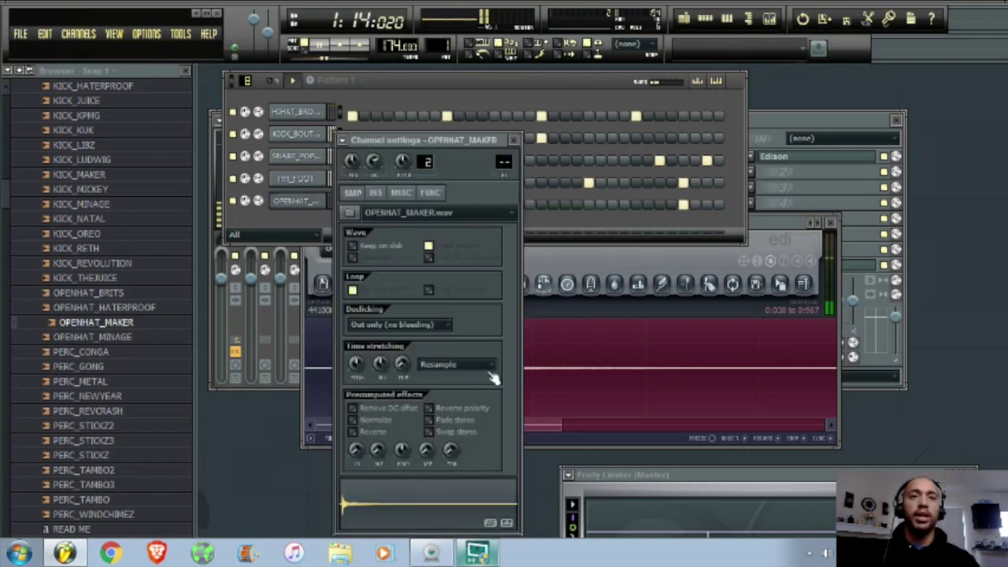
{"action": "left_click", "coordinate": [445, 365]}
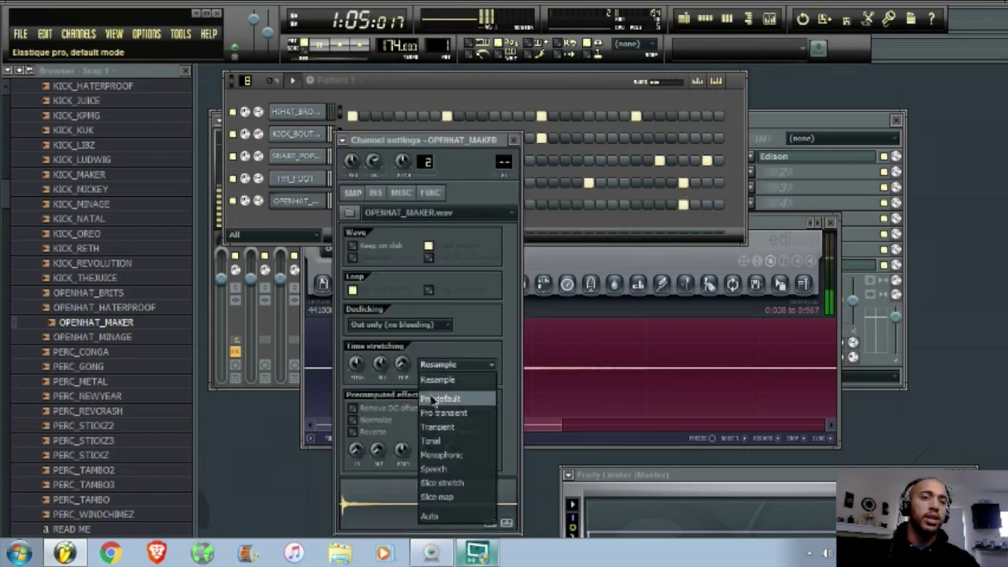
{"action": "left_click", "coordinate": [441, 395]}
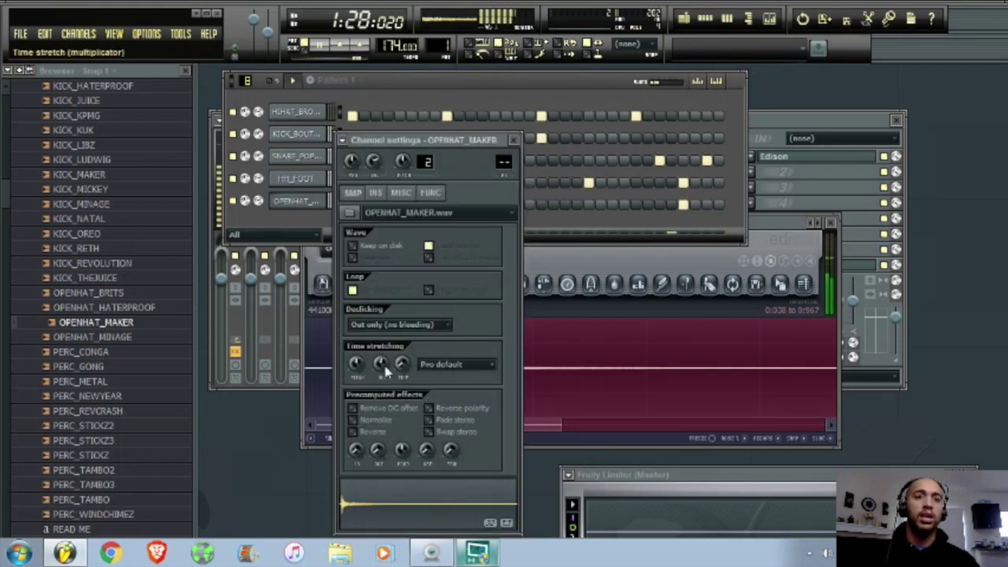
Step: Send the HIHAT_BROKEN channel to the piano roll, shift its four notes slightly later off the grid, and play the pattern
{"action": "left_click", "coordinate": [305, 226]}
{"action": "key", "text": "space"}
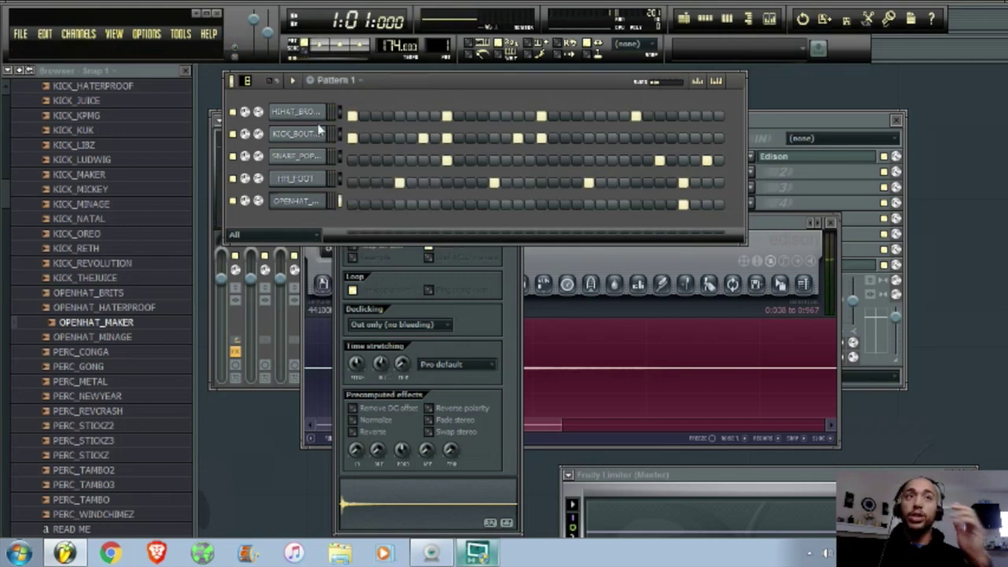
{"action": "right_click", "coordinate": [299, 113]}
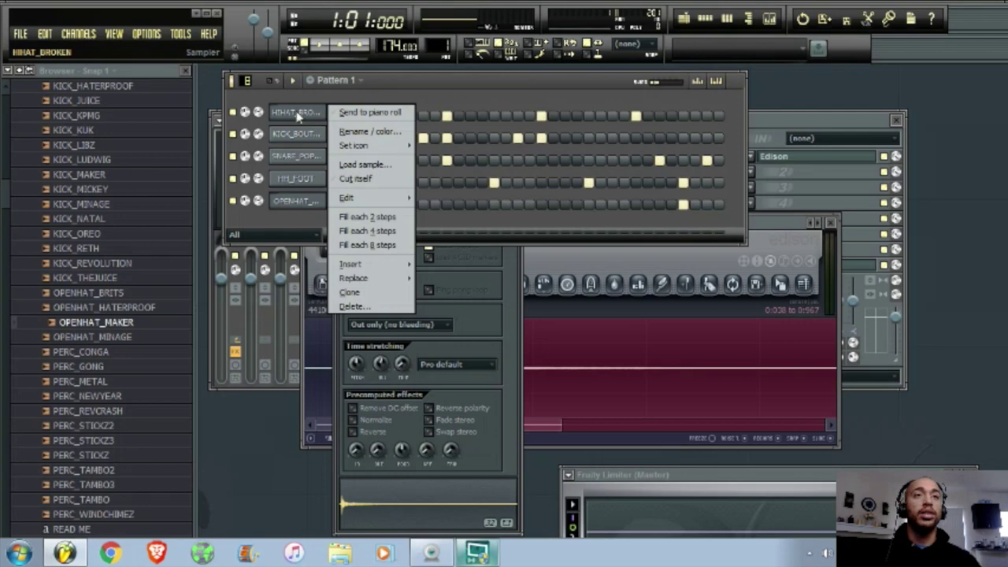
{"action": "left_click", "coordinate": [292, 116]}
{"action": "right_click", "coordinate": [296, 119]}
{"action": "left_click", "coordinate": [378, 113]}
{"action": "scroll", "coordinate": [335, 95], "scroll_direction": "up", "scroll_amount": 4}
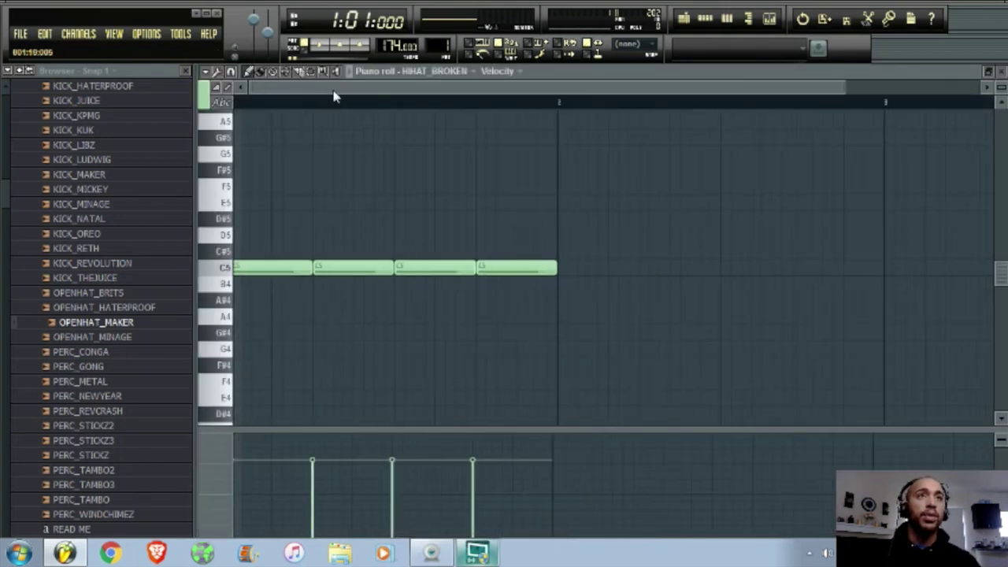
{"action": "left_click_drag", "start_coordinate": [233, 197], "coordinate": [249, 270]}
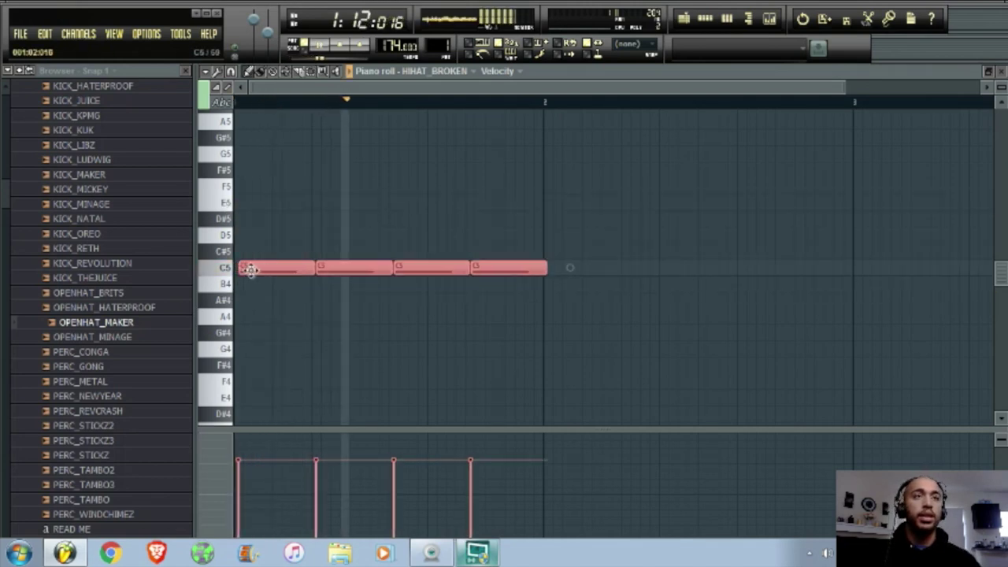
{"action": "left_click", "coordinate": [700, 22]}
{"action": "key", "text": "space"}
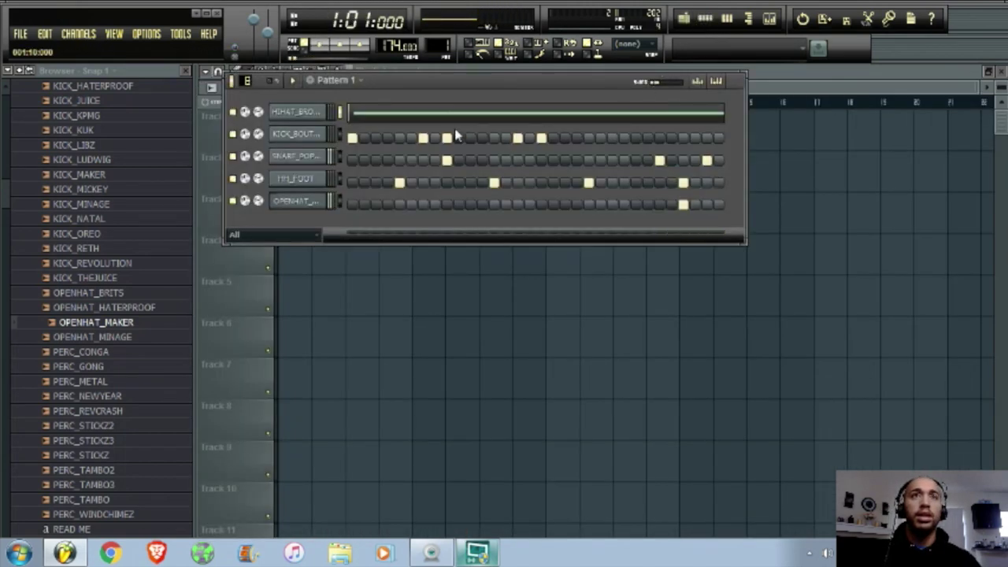
Step: Shorten all the HIHAT_BROKEN notes so that gaps separate them, and audition the pattern
{"action": "left_click", "coordinate": [411, 116]}
{"action": "scroll", "coordinate": [412, 117], "scroll_direction": "down", "scroll_amount": 2}
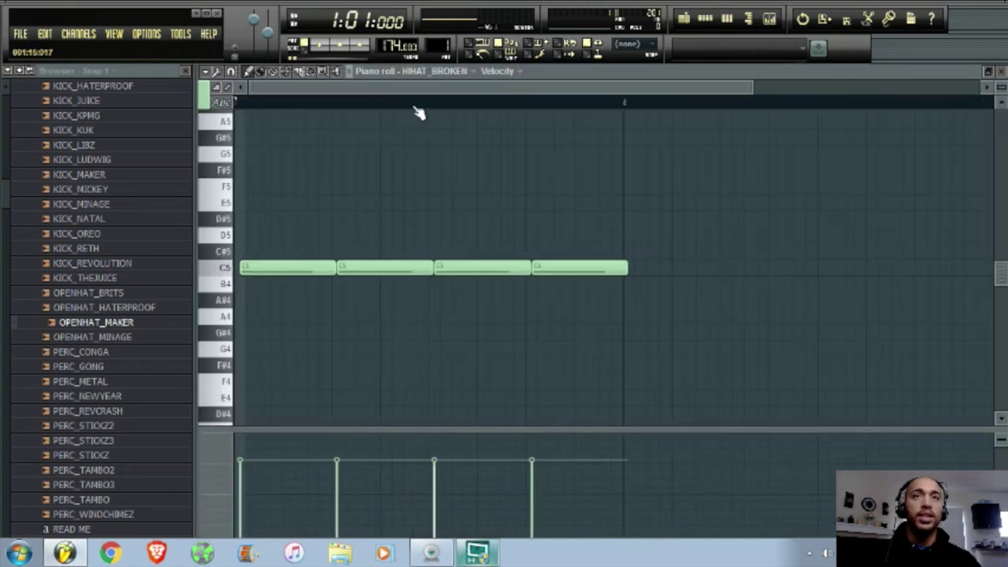
{"action": "left_click_drag", "start_coordinate": [547, 269], "coordinate": [538, 271]}
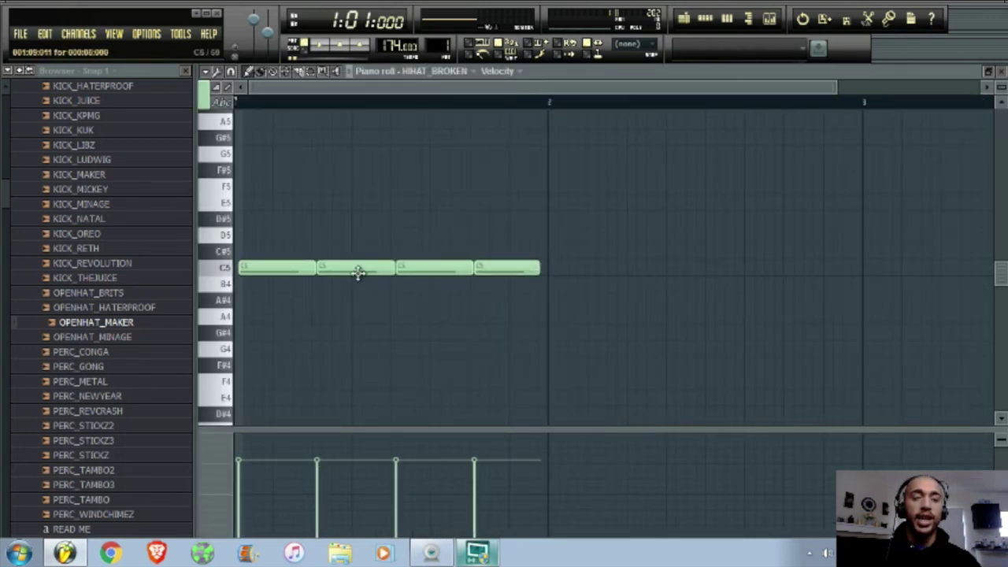
{"action": "key", "text": "ctrl+a"}
{"action": "left_click_drag", "start_coordinate": [540, 268], "coordinate": [530, 268]}
{"action": "key", "text": "space"}
{"action": "key", "text": "F5"}
{"action": "key", "text": "F6"}
{"action": "key", "text": "space"}
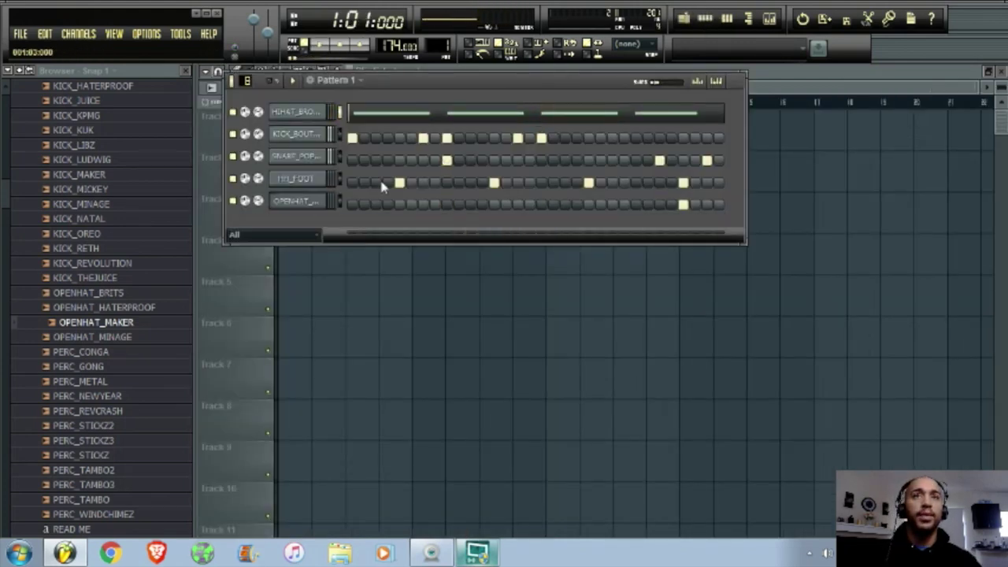
Step: Mute the kick and snare channels to hear the hats on their own
{"action": "key", "text": "space"}
{"action": "left_click", "coordinate": [233, 156]}
{"action": "key", "text": "space"}
Step: Send the HH_FOOT channel to the piano roll, shorten its four notes, and nudge them slightly later off the grid
{"action": "right_click", "coordinate": [323, 178]}
{"action": "left_click", "coordinate": [376, 184]}
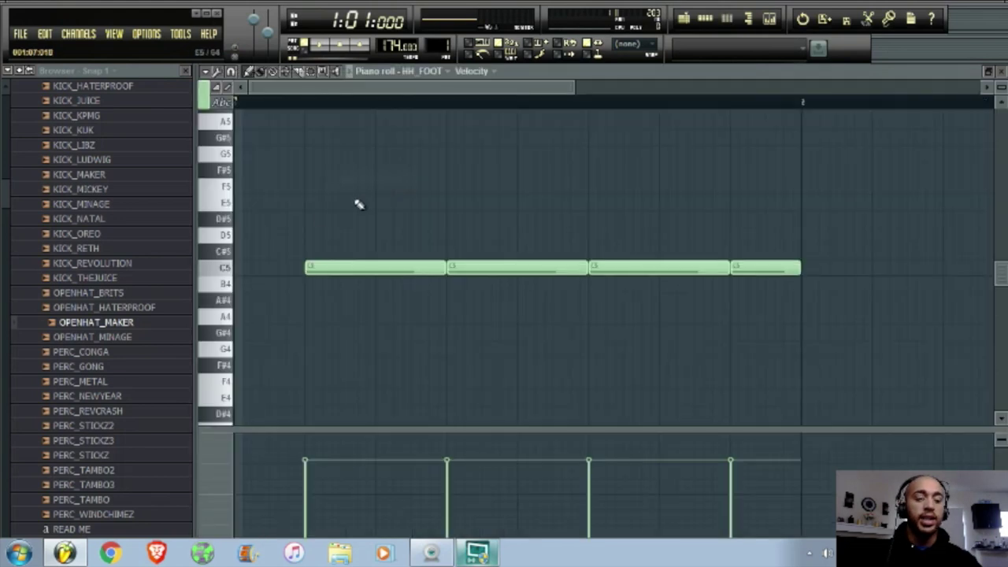
{"action": "left_click_drag", "start_coordinate": [229, 246], "coordinate": [229, 298]}
{"action": "left_click_drag", "start_coordinate": [808, 274], "coordinate": [777, 268]}
{"action": "scroll", "coordinate": [385, 86], "scroll_direction": "up", "scroll_amount": 3}
{"action": "left_click_drag", "start_coordinate": [382, 270], "coordinate": [387, 269]}
{"action": "scroll", "coordinate": [451, 118], "scroll_direction": "down", "scroll_amount": 4}
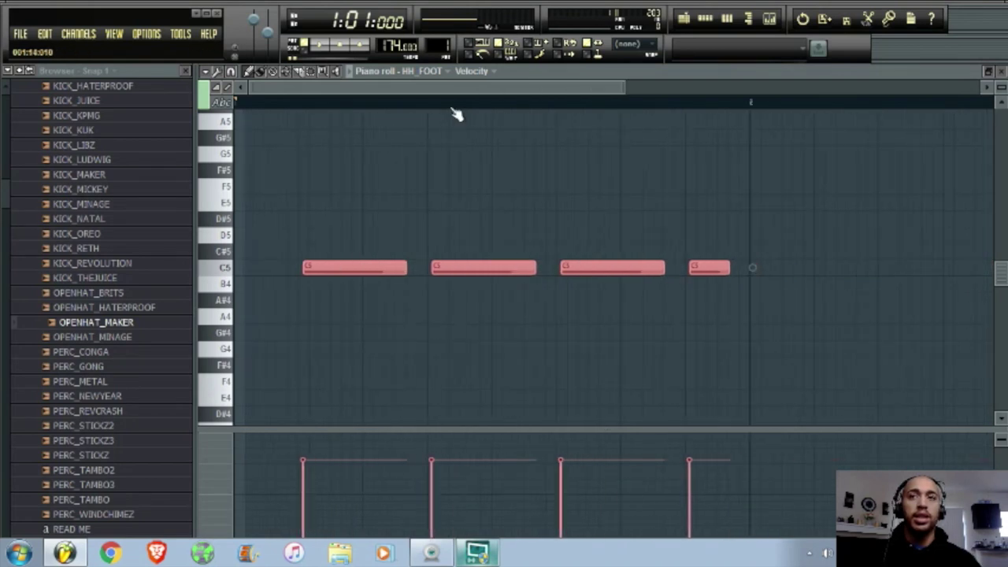
{"action": "left_click", "coordinate": [683, 17]}
{"action": "left_click", "coordinate": [705, 17]}
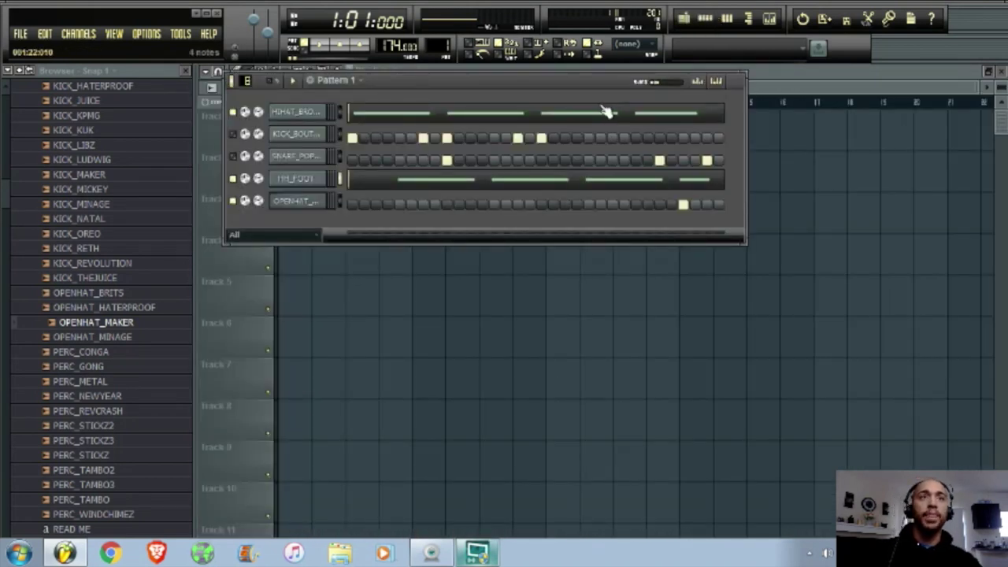
Step: Play the pattern and unmute the kick and snare channels during playback
{"action": "key", "text": "space"}
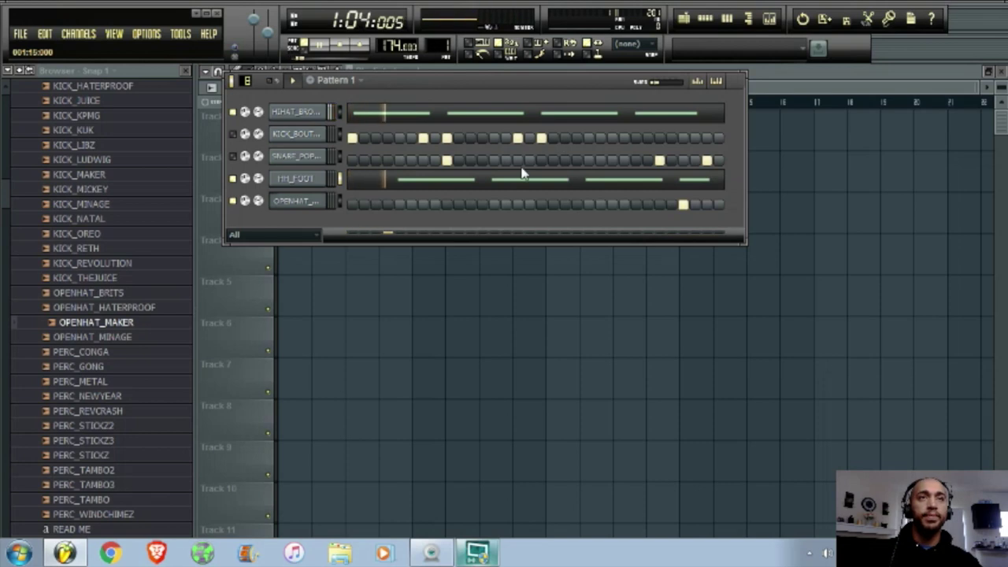
{"action": "left_click", "coordinate": [233, 134]}
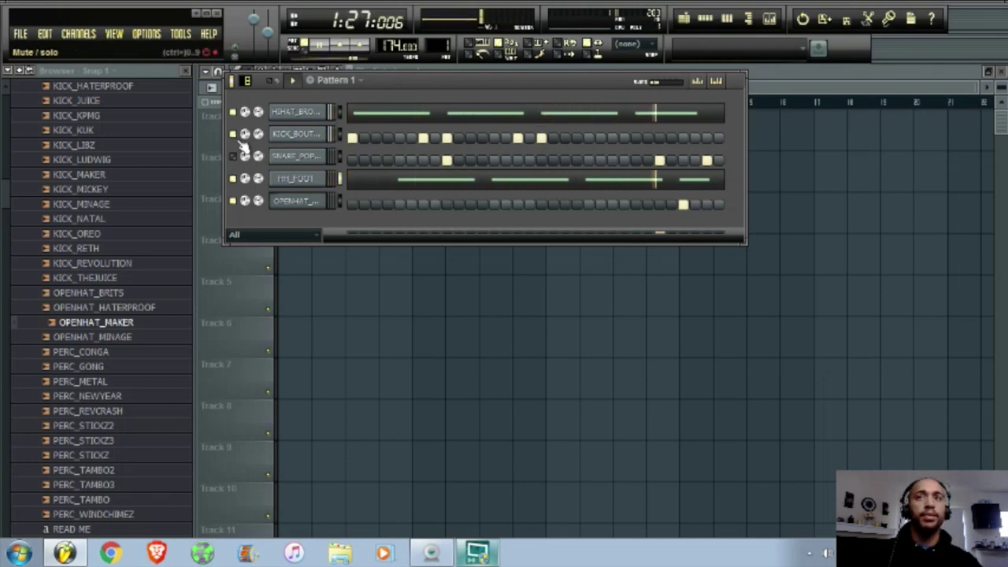
{"action": "left_click", "coordinate": [233, 156]}
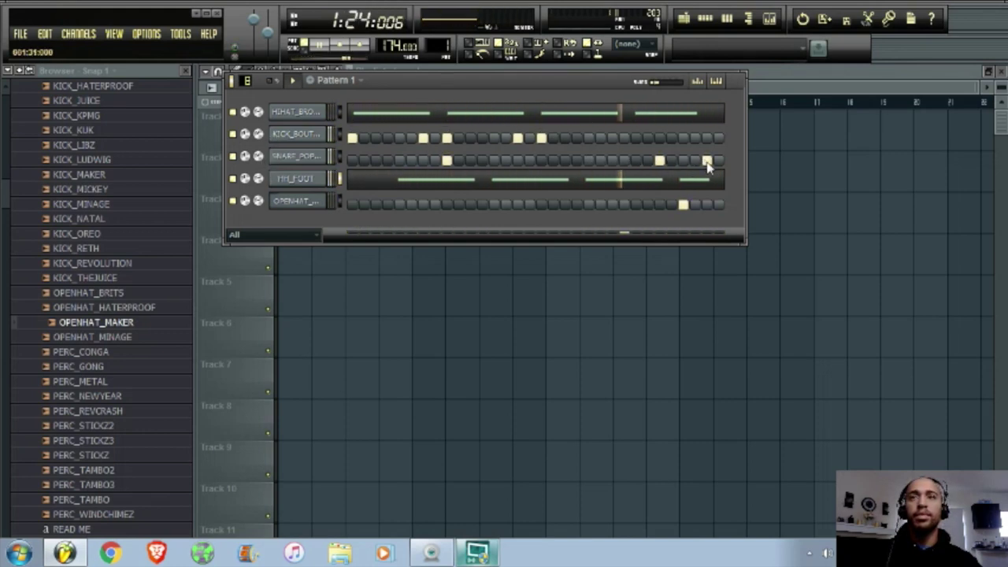
Step: Add a snare hit on step 25, try the pattern without the hit on step 27, and set the swing to 40%
{"action": "left_click", "coordinate": [636, 161]}
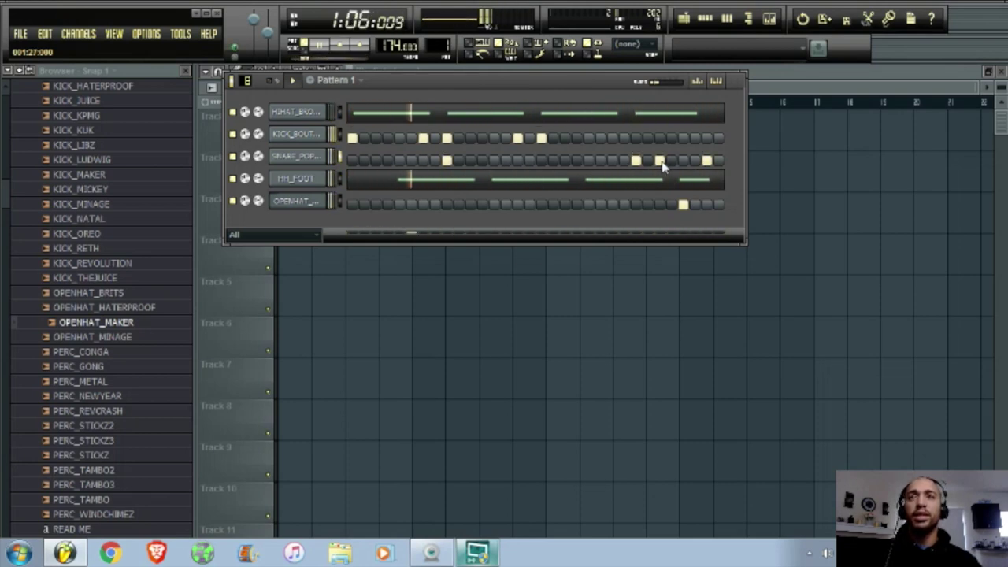
{"action": "left_click", "coordinate": [660, 160]}
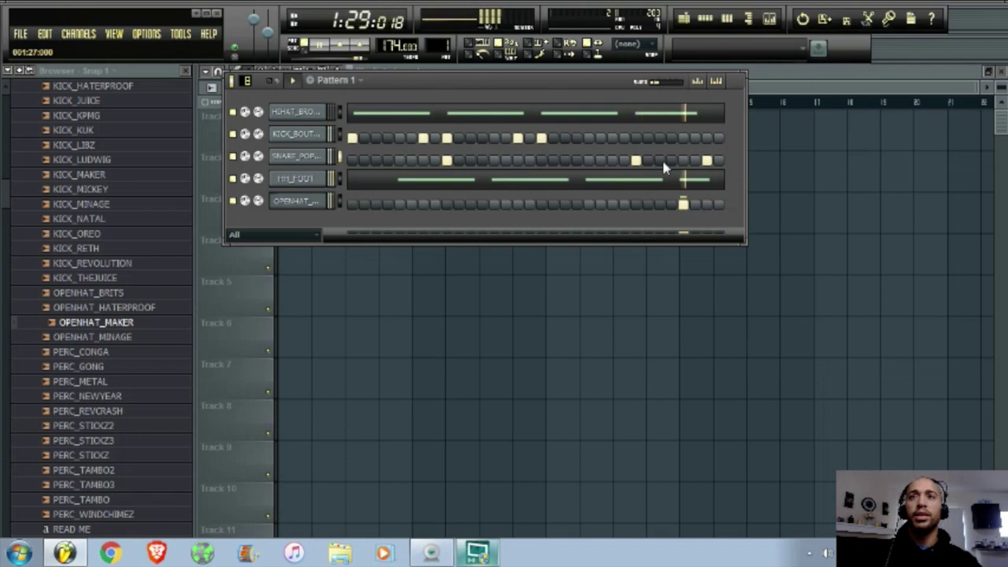
{"action": "left_click_drag", "start_coordinate": [666, 95], "coordinate": [673, 93]}
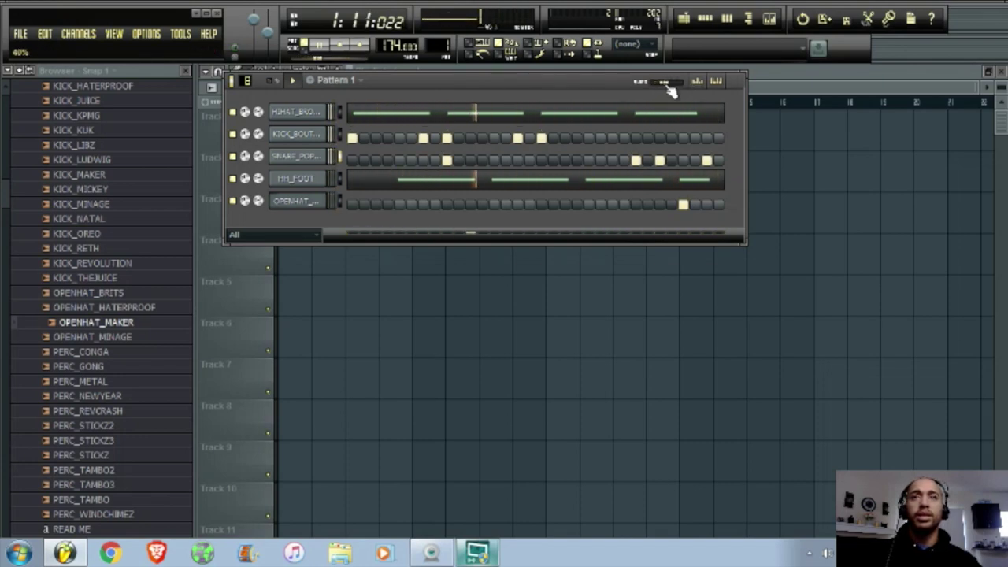
{"action": "key", "text": "space"}
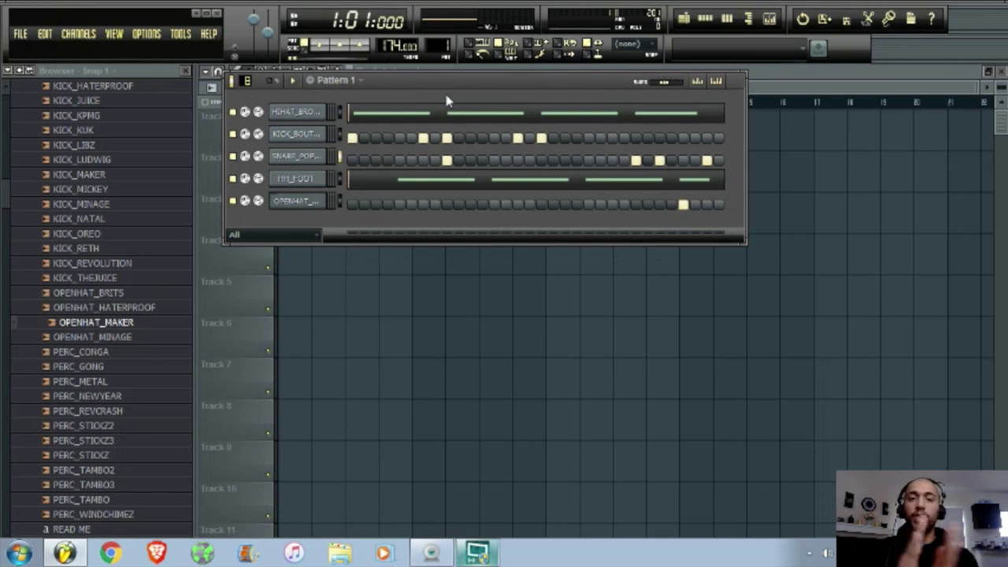
Step: Send the OPENHAT_MAKER channel to the piano roll, shorten its note, nudge it slightly later, and play the pattern
{"action": "right_click", "coordinate": [325, 196]}
{"action": "left_click", "coordinate": [347, 203]}
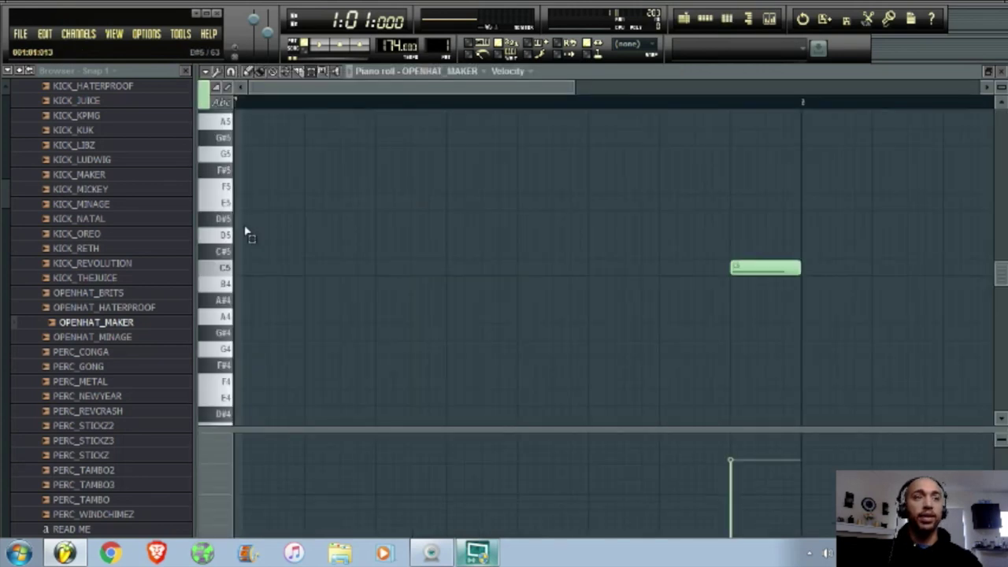
{"action": "left_click_drag", "start_coordinate": [755, 261], "coordinate": [759, 261]}
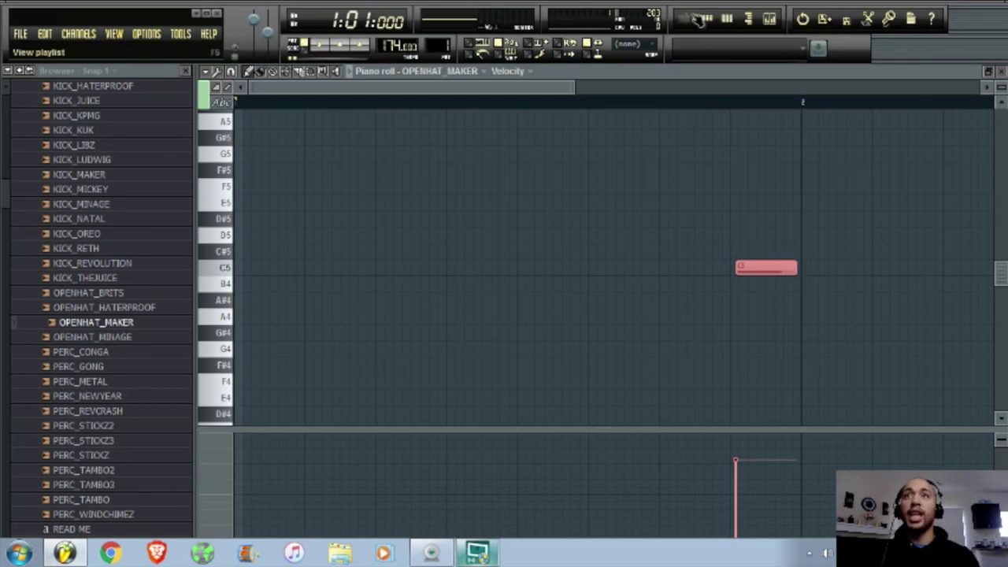
{"action": "left_click", "coordinate": [696, 18]}
{"action": "left_click", "coordinate": [705, 21]}
{"action": "key", "text": "space"}
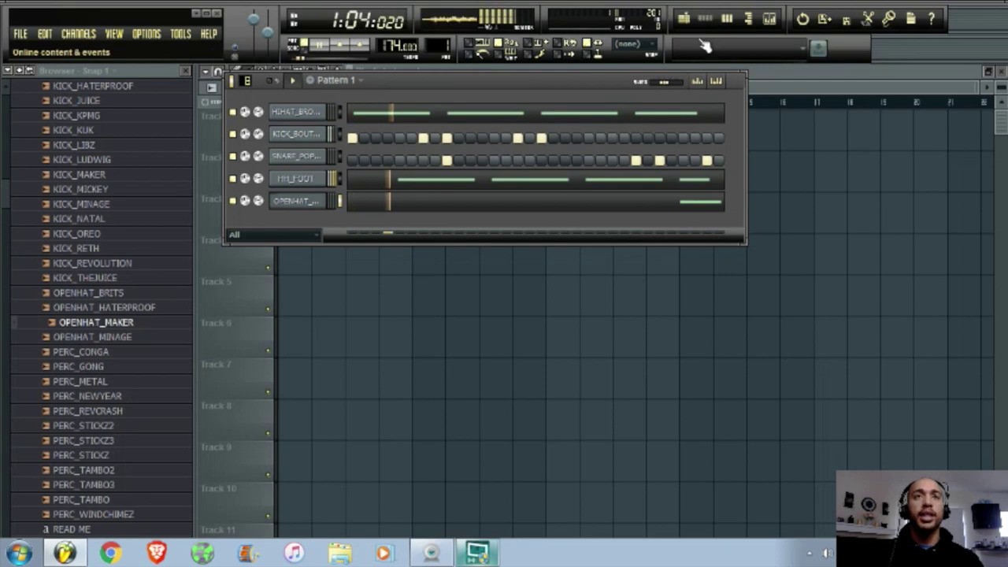
Step: Move the OPENHAT_MAKER note a little further toward the end of the bar, and play the pattern to check its timing
{"action": "left_click", "coordinate": [359, 203]}
{"action": "key", "text": "space"}
{"action": "left_click_drag", "start_coordinate": [720, 198], "coordinate": [741, 290]}
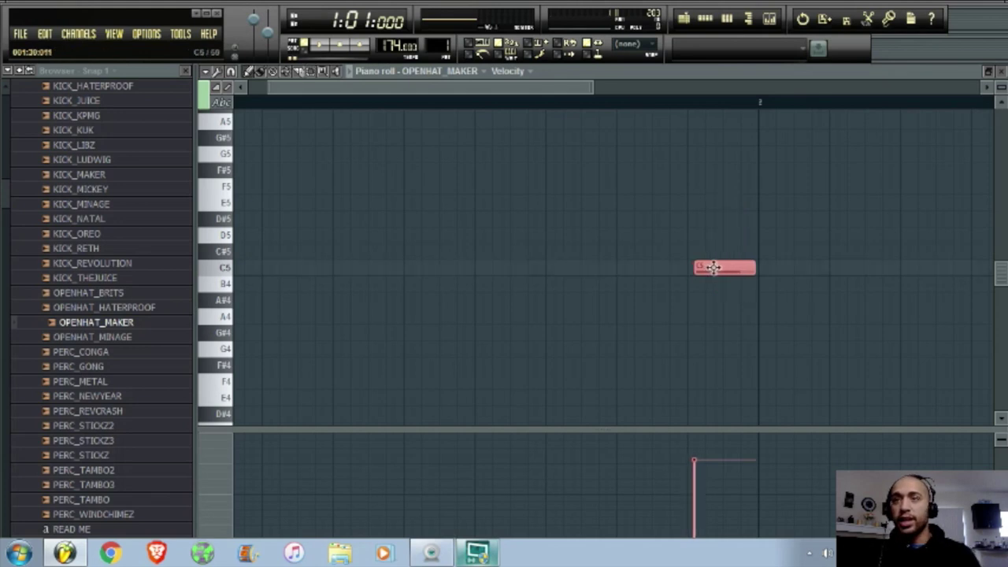
{"action": "key", "text": "space"}
{"action": "scroll", "coordinate": [667, 108], "scroll_direction": "down", "scroll_amount": 3}
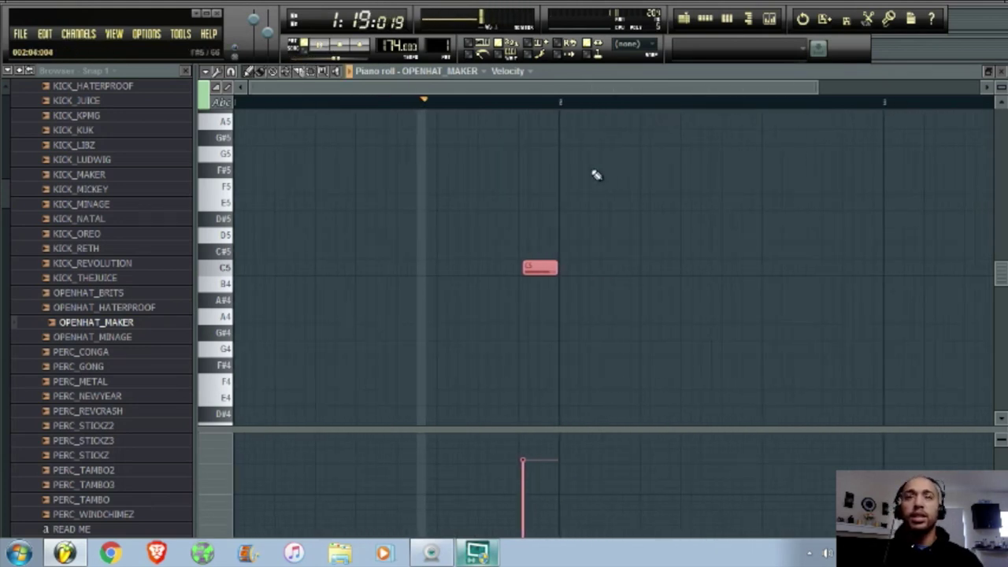
{"action": "scroll", "coordinate": [477, 108], "scroll_direction": "up", "scroll_amount": 3}
{"action": "left_click_drag", "start_coordinate": [586, 269], "coordinate": [631, 270]}
{"action": "key", "text": "space"}
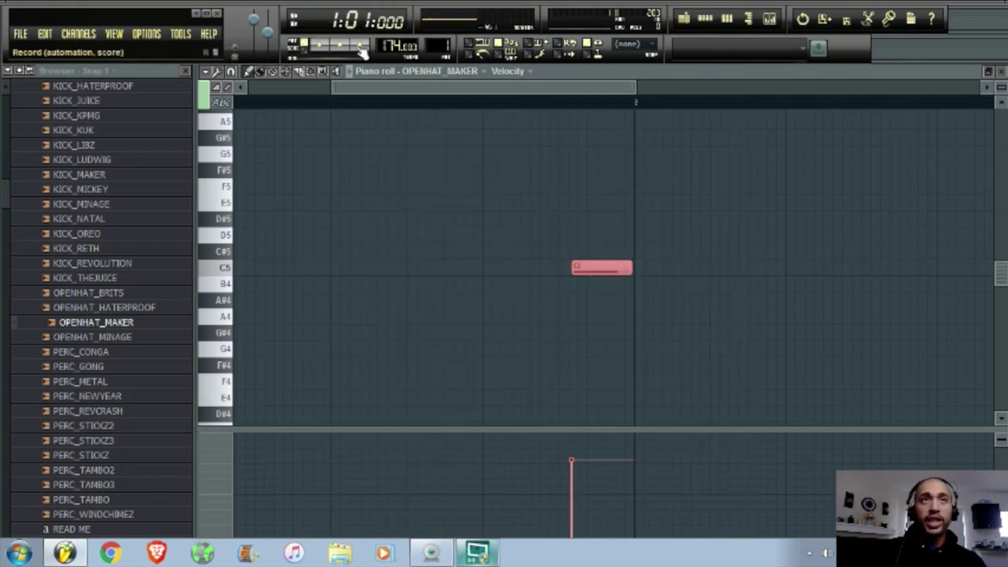
{"action": "key", "text": "space"}
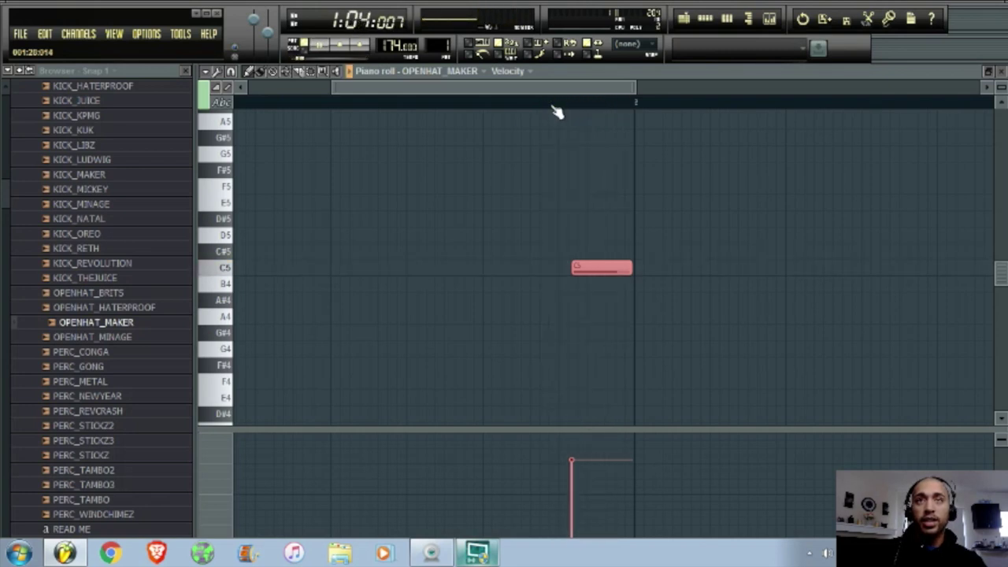
{"action": "left_click", "coordinate": [727, 19]}
{"action": "left_click", "coordinate": [705, 18]}
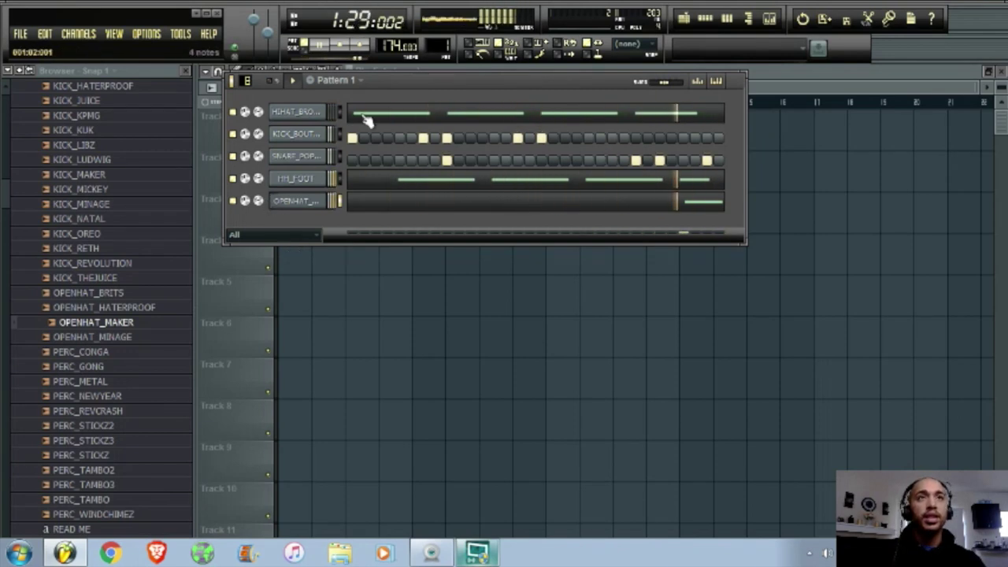
Step: Nudge the HIHAT_BROKEN notes slightly later, shorten them a little more, and audition the groove
{"action": "left_click", "coordinate": [402, 117]}
{"action": "key", "text": "space"}
{"action": "left_click_drag", "start_coordinate": [218, 201], "coordinate": [228, 290]}
{"action": "scroll", "coordinate": [237, 260], "scroll_direction": "up", "scroll_amount": 3, "text": "ctrl"}
{"action": "left_click_drag", "start_coordinate": [286, 268], "coordinate": [289, 269]}
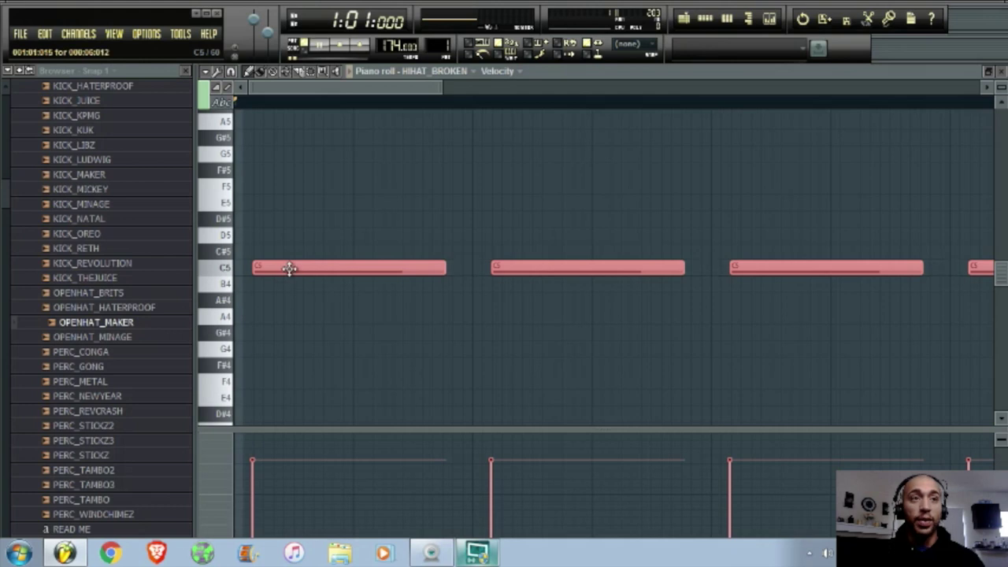
{"action": "key", "text": "space"}
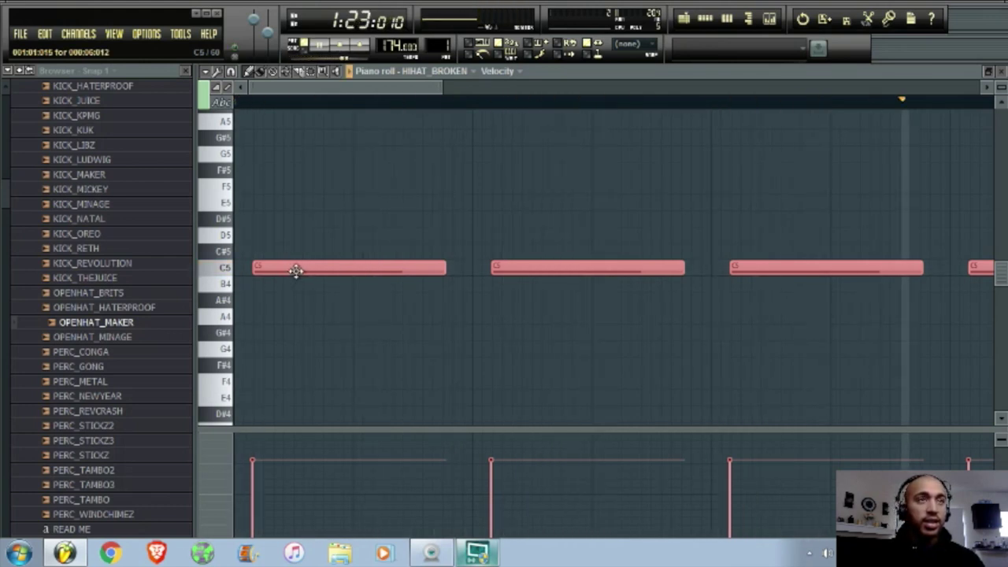
{"action": "scroll", "coordinate": [472, 126], "scroll_direction": "down", "scroll_amount": 2, "text": "ctrl"}
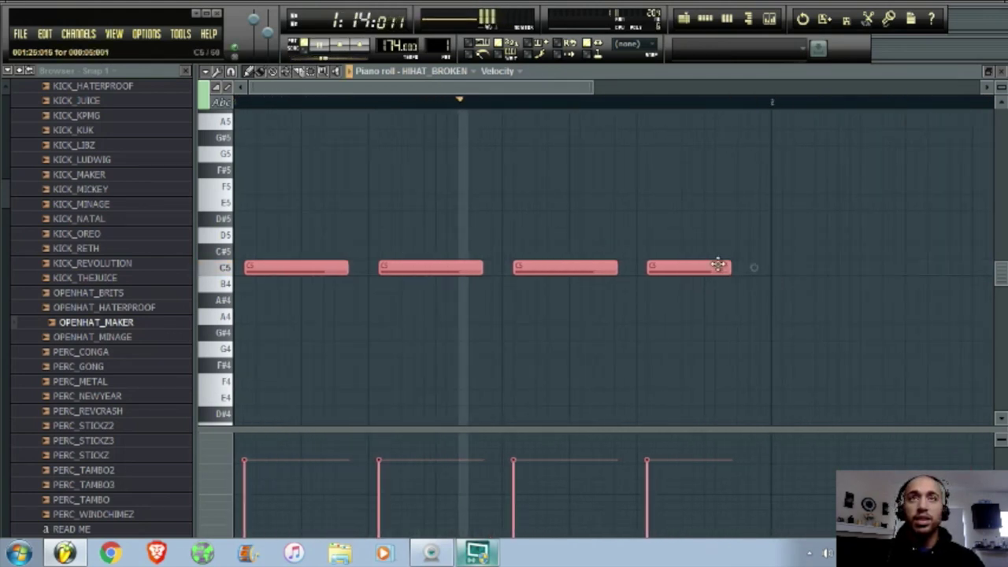
{"action": "scroll", "coordinate": [275, 108], "scroll_direction": "up", "scroll_amount": 2, "text": "ctrl"}
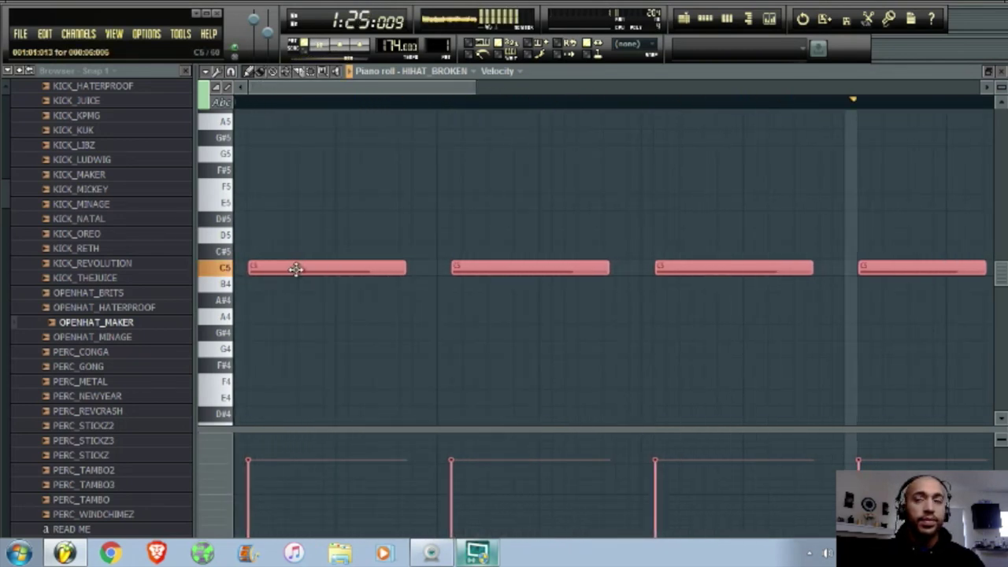
{"action": "scroll", "coordinate": [490, 118], "scroll_direction": "down", "scroll_amount": 2, "text": "ctrl"}
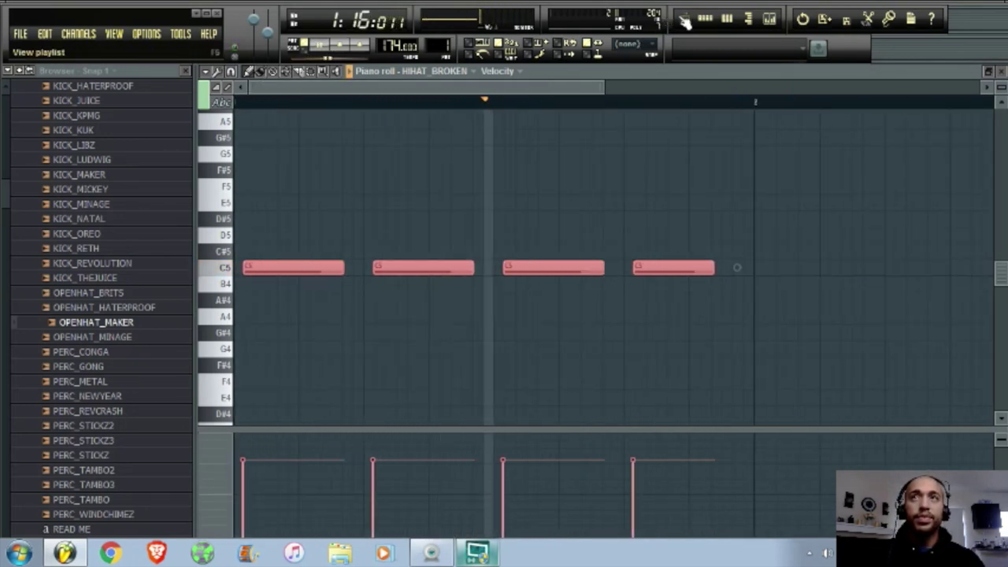
{"action": "left_click", "coordinate": [682, 20]}
{"action": "left_click", "coordinate": [705, 18]}
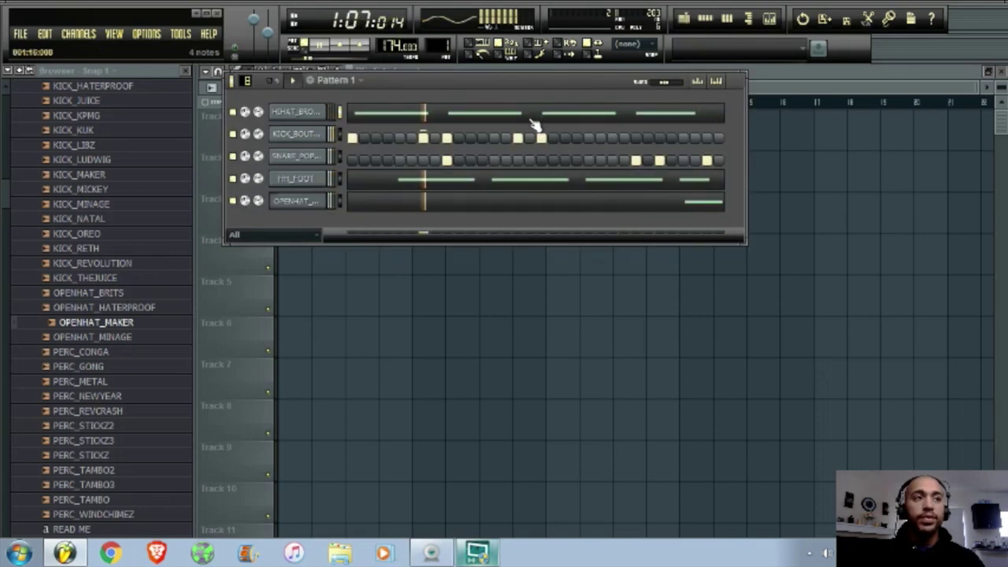
{"action": "key", "text": "space"}
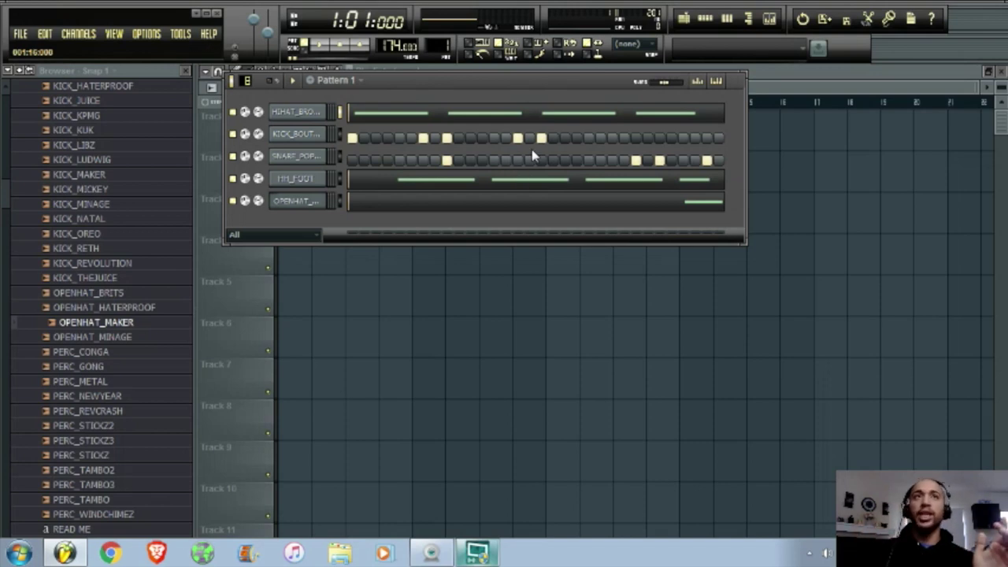
Step: Clone Pattern 1 and open the HIHAT_BROKEN notes of the copy in the piano roll
{"action": "left_click", "coordinate": [341, 81]}
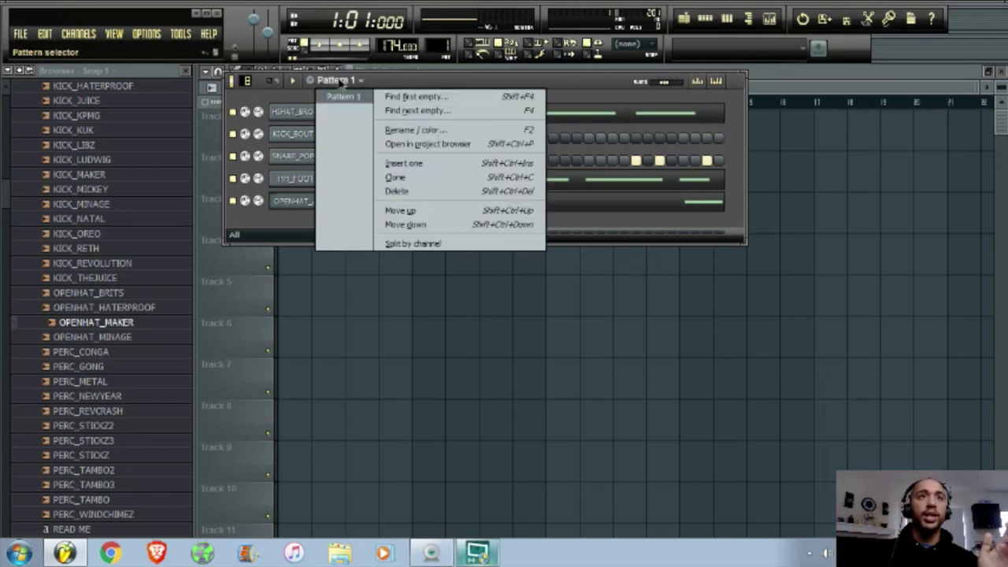
{"action": "left_click", "coordinate": [397, 177]}
{"action": "left_click", "coordinate": [390, 117]}
{"action": "scroll", "coordinate": [391, 105], "scroll_direction": "down", "scroll_amount": 2}
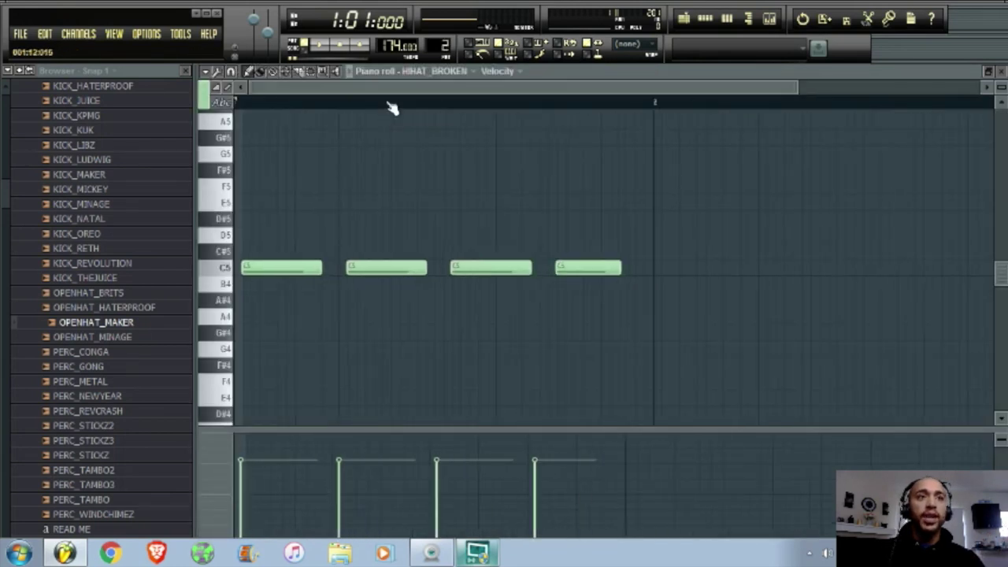
Step: Open the HIHAT_BROKEN notes of Pattern 2 in the piano roll and move all of them earlier, back onto the grid
{"action": "left_click", "coordinate": [707, 25]}
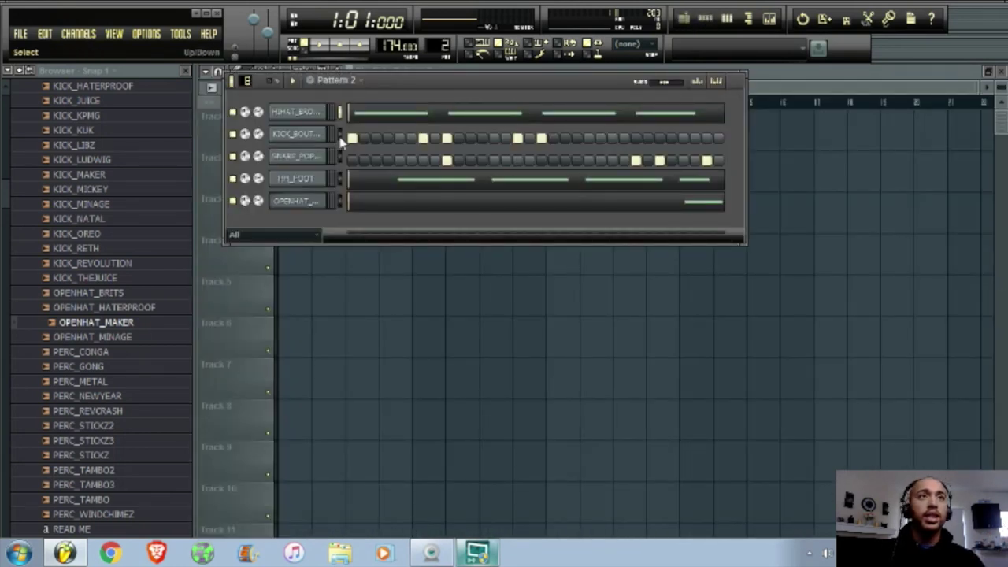
{"action": "right_click", "coordinate": [322, 112]}
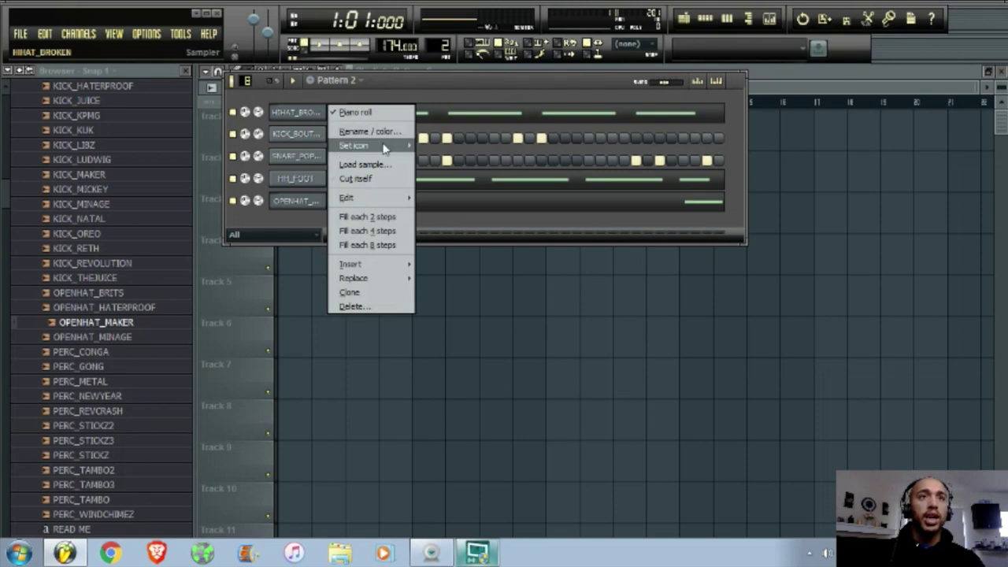
{"action": "left_click", "coordinate": [356, 111]}
{"action": "left_click", "coordinate": [710, 20]}
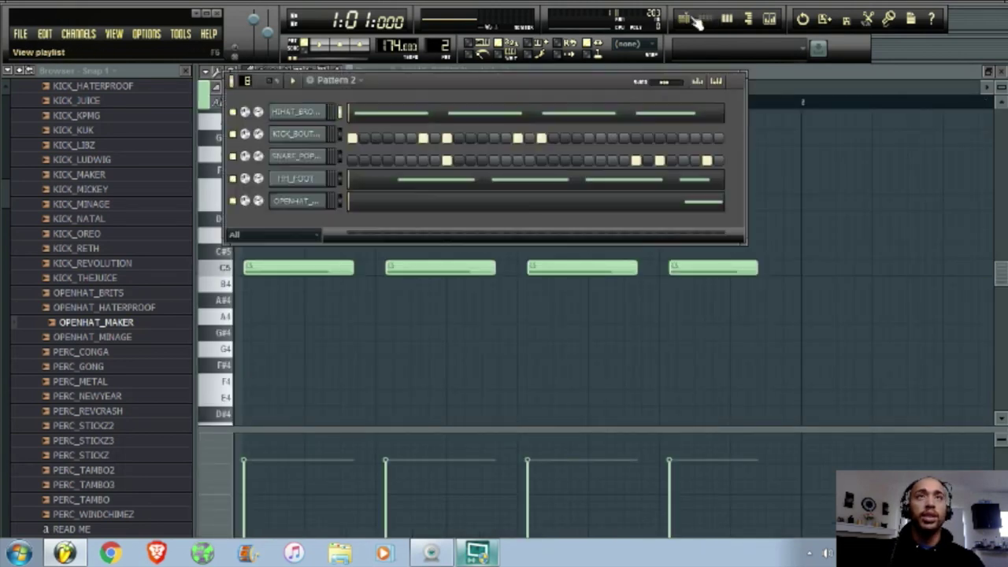
{"action": "left_click", "coordinate": [390, 111]}
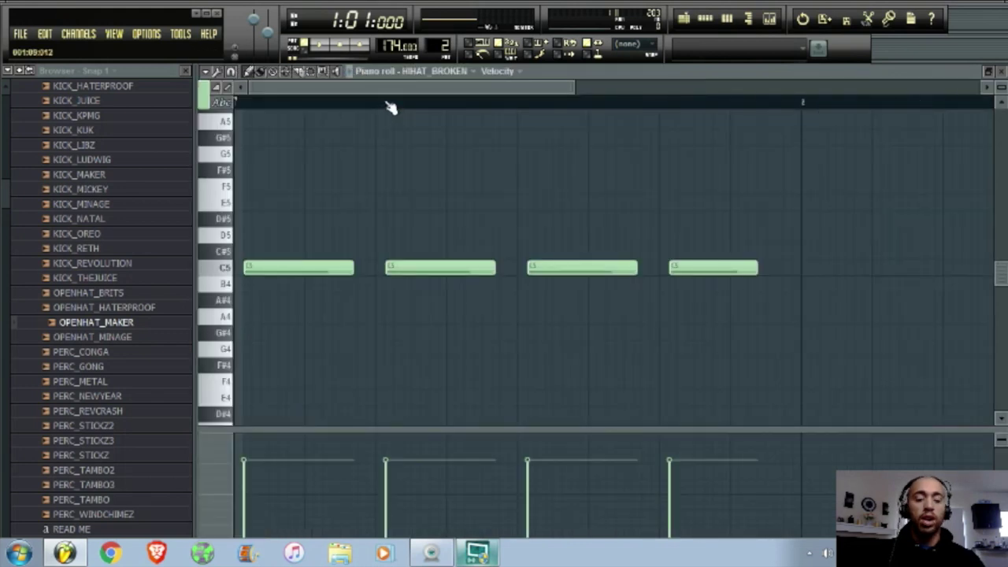
{"action": "left_click_drag", "start_coordinate": [299, 195], "coordinate": [243, 275]}
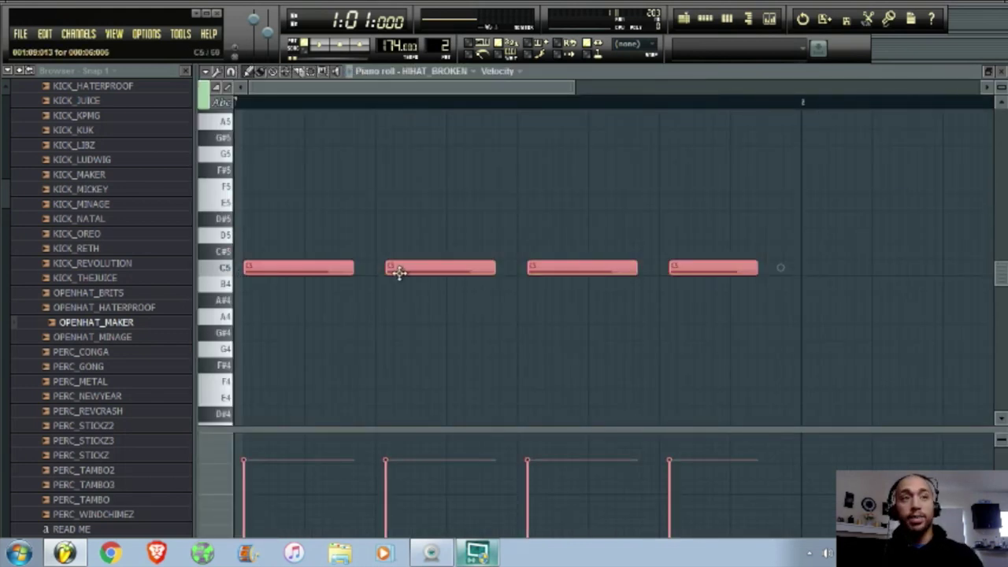
{"action": "left_click_drag", "start_coordinate": [327, 264], "coordinate": [317, 263]}
Step: Move all HH_FOOT notes of Pattern 2 slightly earlier so they start on the grid lines, and check their alignment
{"action": "left_click", "coordinate": [708, 18]}
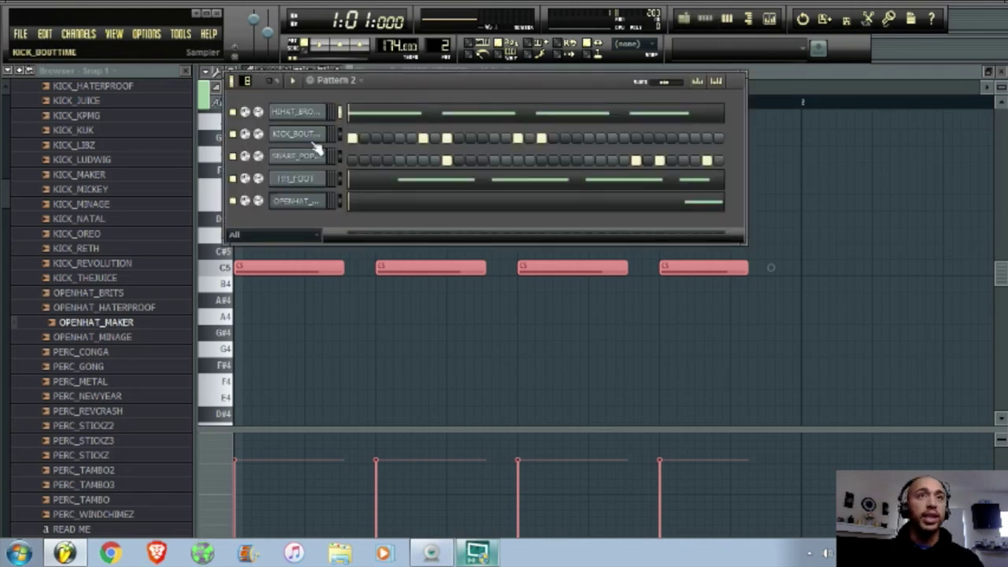
{"action": "left_click", "coordinate": [357, 187]}
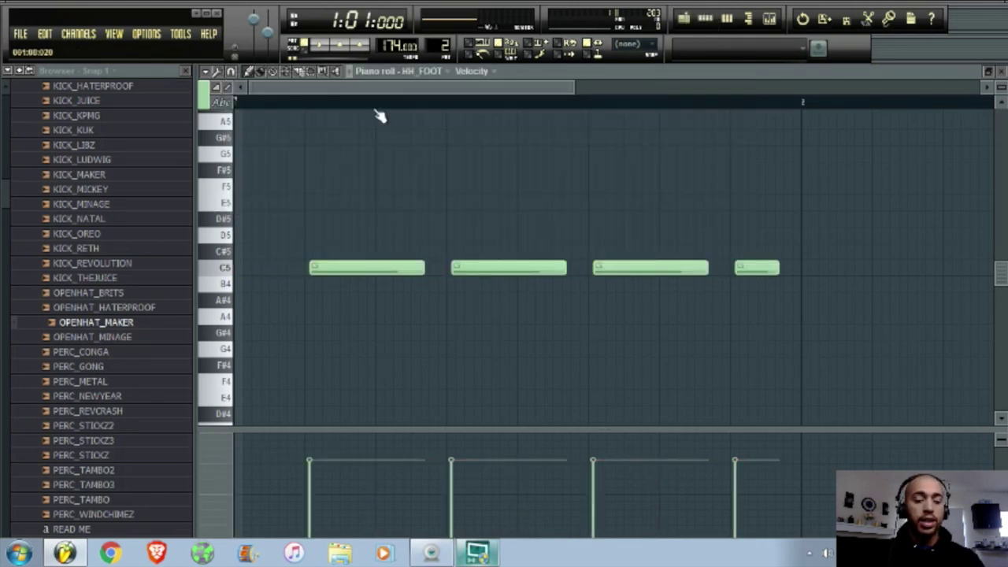
{"action": "key", "text": "ctrl+a"}
{"action": "left_click_drag", "start_coordinate": [332, 268], "coordinate": [326, 269]}
{"action": "scroll", "coordinate": [381, 107], "scroll_direction": "up", "scroll_amount": 4}
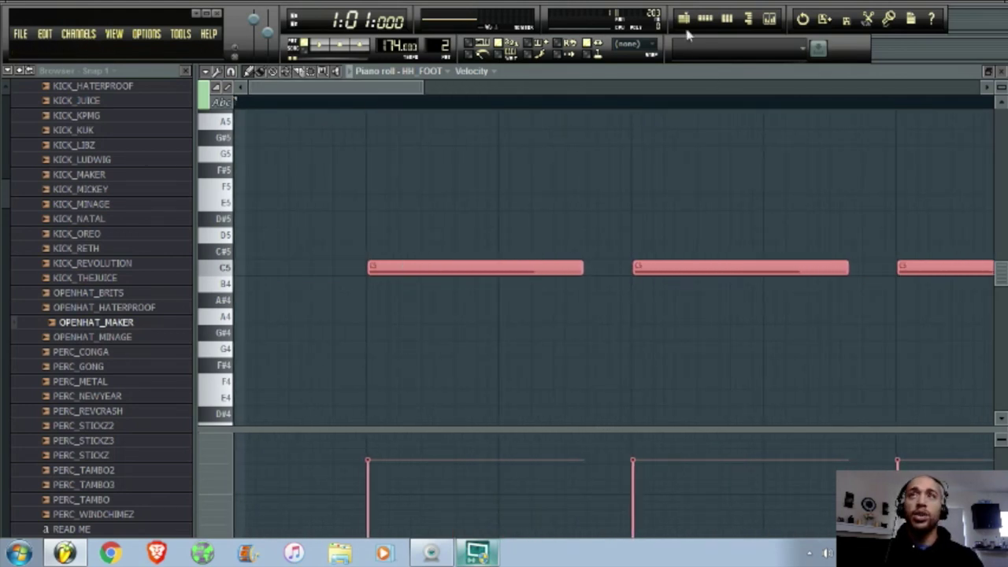
{"action": "left_click", "coordinate": [684, 18]}
{"action": "left_click", "coordinate": [705, 19]}
{"action": "left_click", "coordinate": [307, 180]}
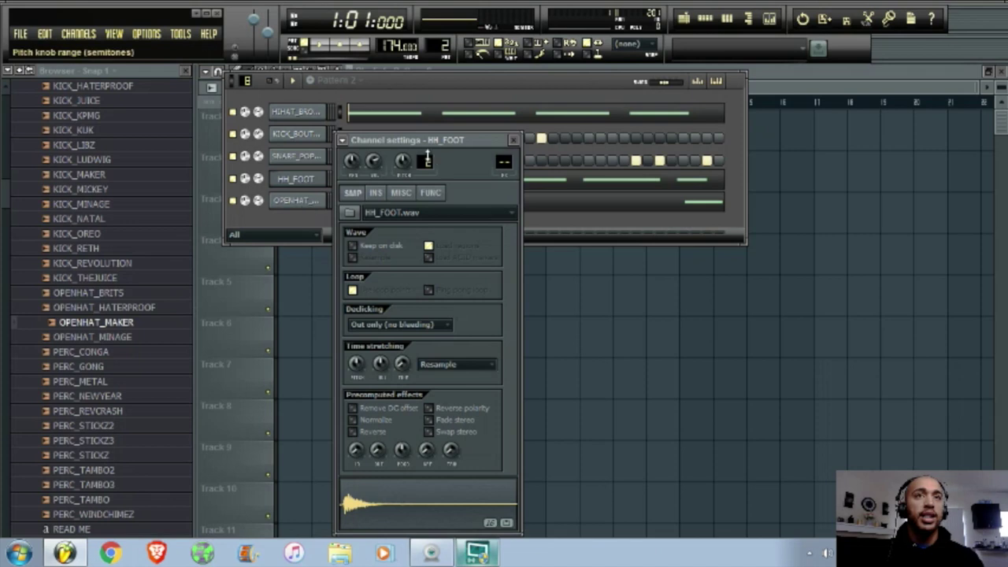
{"action": "left_click", "coordinate": [319, 179]}
{"action": "left_click", "coordinate": [382, 182]}
{"action": "left_click_drag", "start_coordinate": [217, 245], "coordinate": [229, 292]}
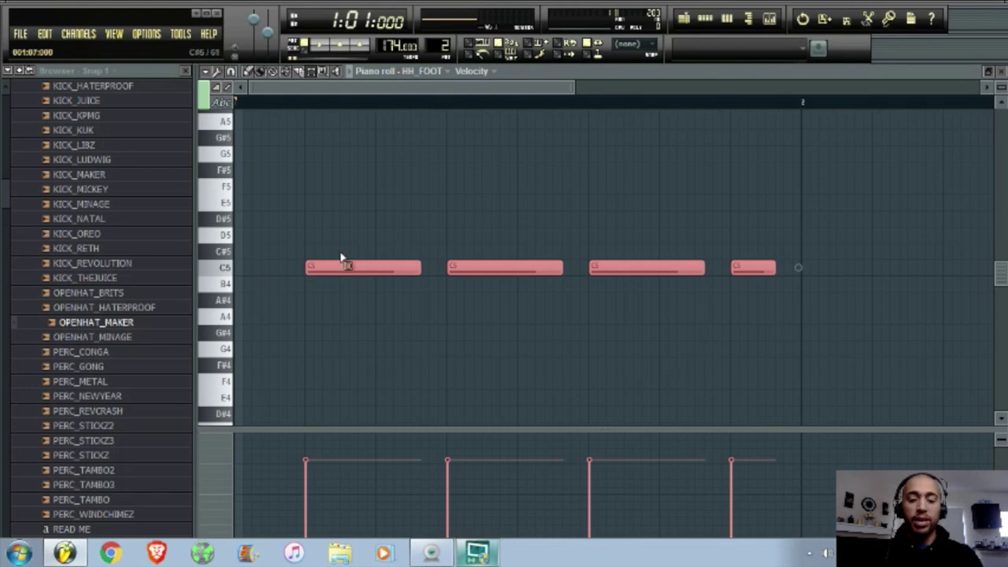
Step: Move the OPENHAT_MAKER note of Pattern 2 earlier onto the grid line and play the pattern
{"action": "left_click", "coordinate": [684, 18]}
{"action": "left_click", "coordinate": [705, 20]}
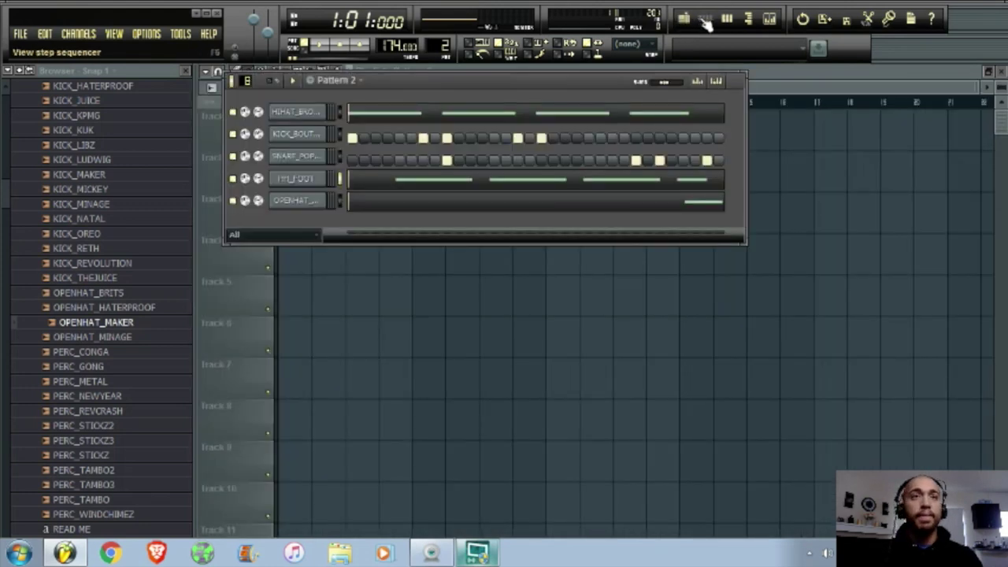
{"action": "left_click", "coordinate": [399, 203]}
{"action": "left_click_drag", "start_coordinate": [780, 267], "coordinate": [762, 268]}
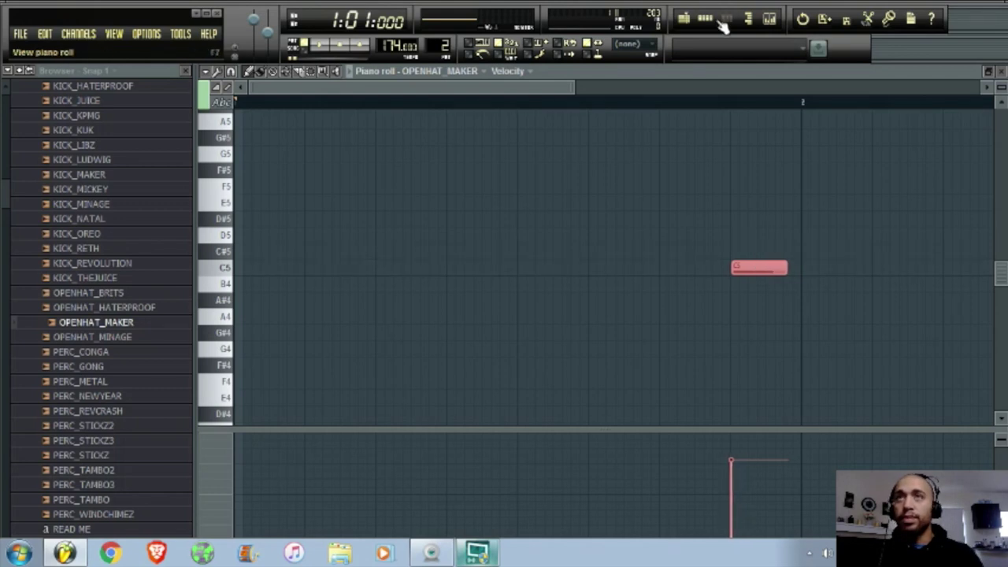
{"action": "left_click", "coordinate": [705, 24]}
{"action": "key", "text": "space"}
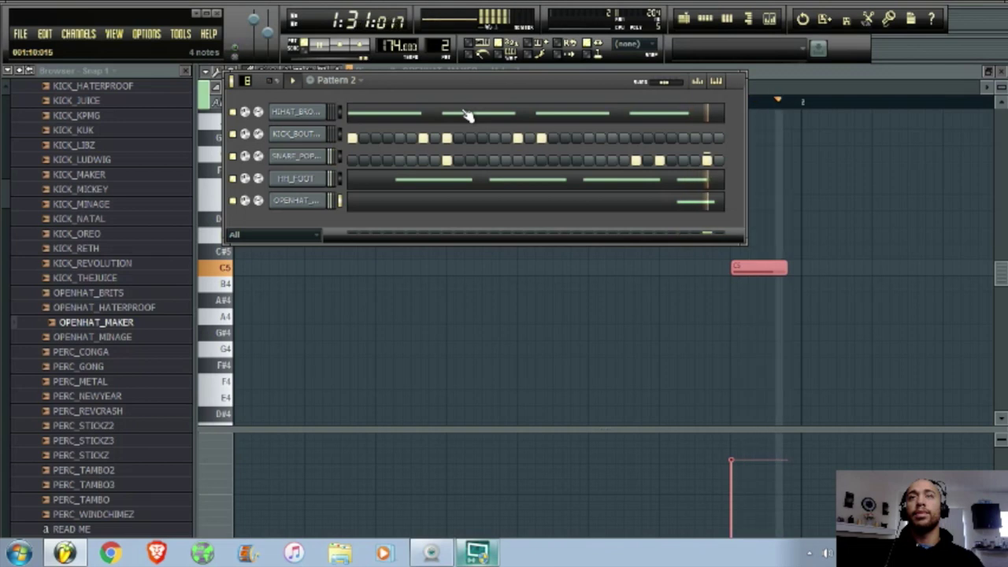
{"action": "key", "text": "space"}
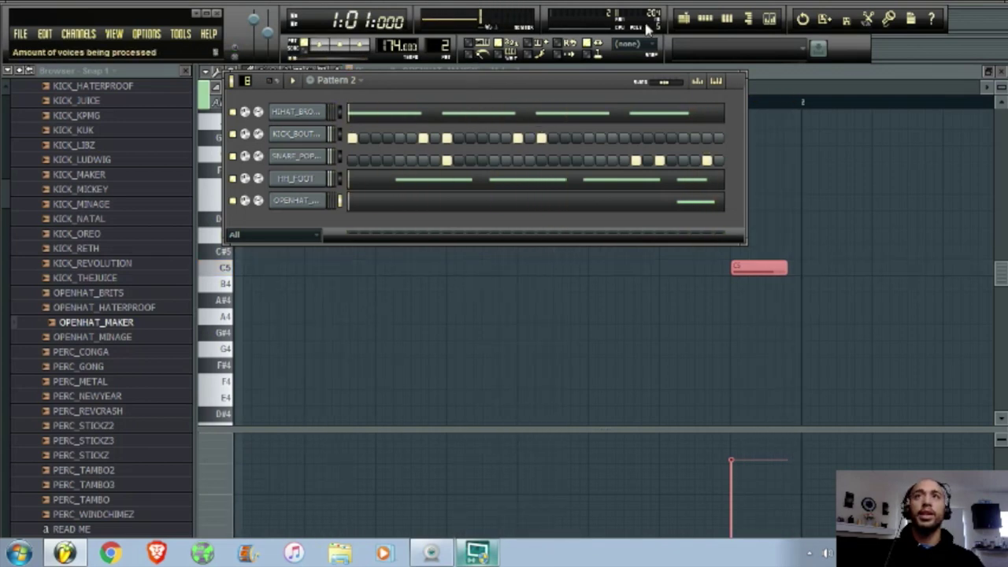
Step: Place two Pattern 1 clips on Track 1 from bar 1 and two Pattern 2 clips on Track 2 from bar 5
{"action": "left_click", "coordinate": [703, 22]}
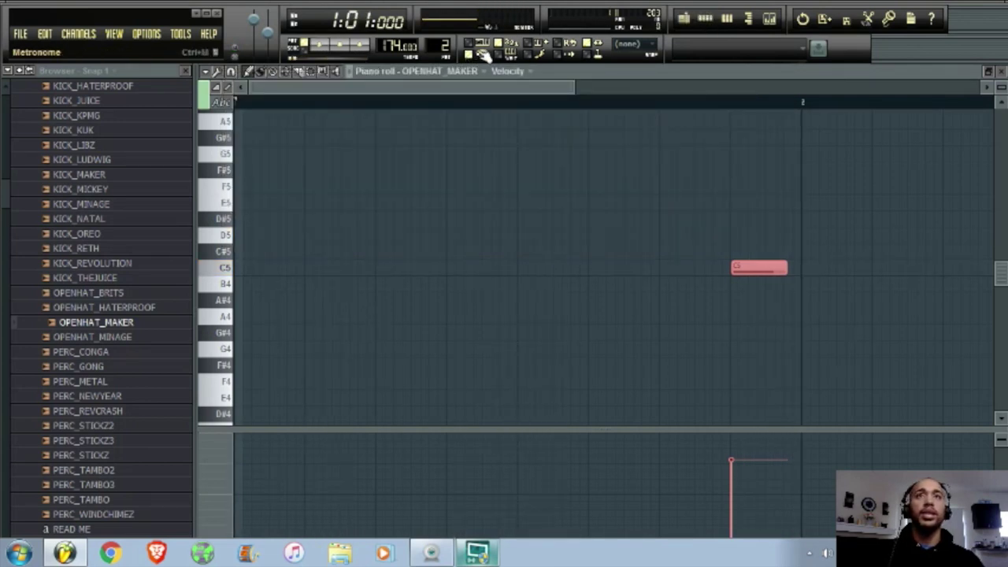
{"action": "left_click", "coordinate": [699, 21]}
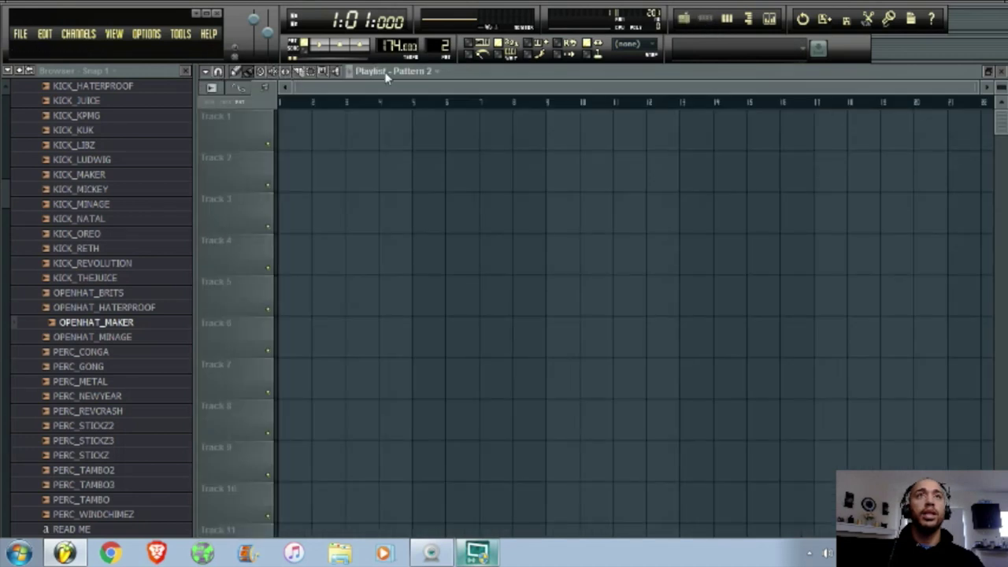
{"action": "left_click", "coordinate": [339, 114]}
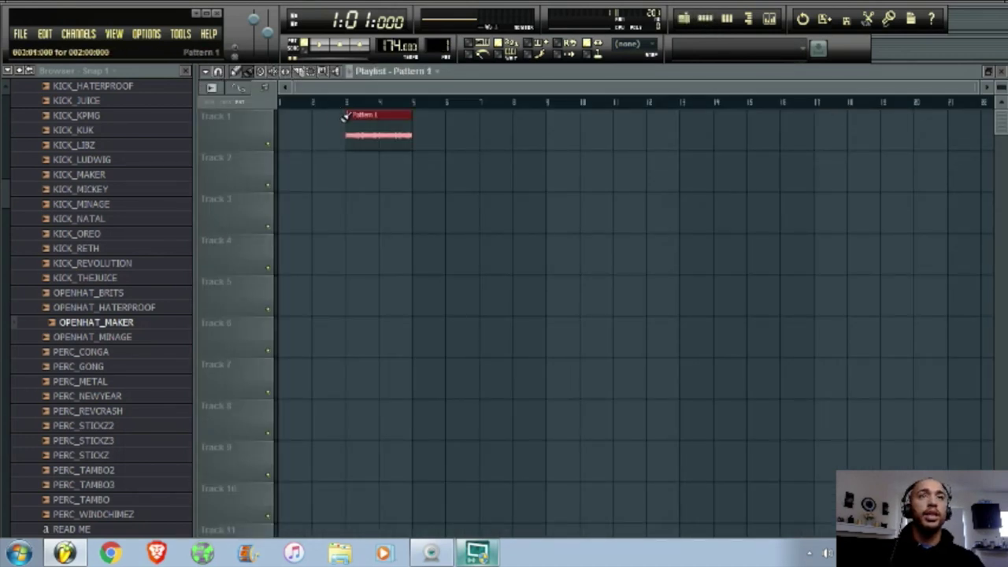
{"action": "left_click_drag", "start_coordinate": [339, 114], "coordinate": [270, 136]}
{"action": "left_click", "coordinate": [353, 125]}
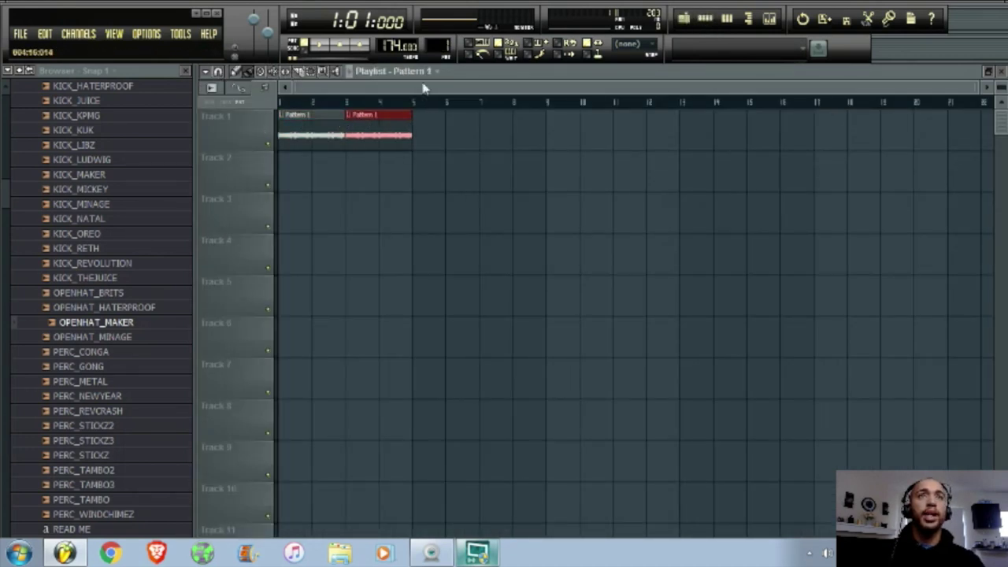
{"action": "left_click", "coordinate": [417, 173]}
{"action": "left_click", "coordinate": [487, 173]}
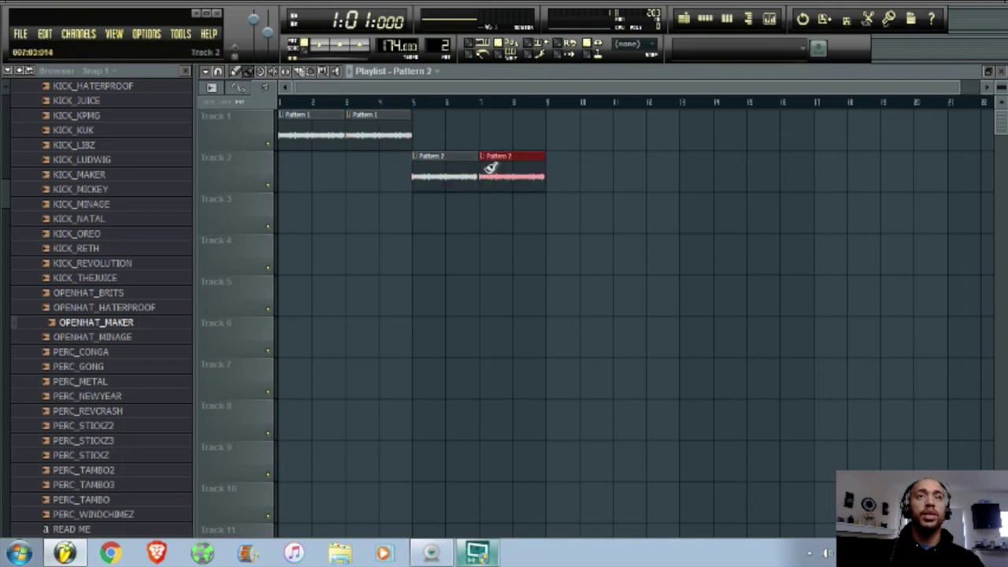
Step: Switch between Pattern 1 and Pattern 2 in the step sequencer to compare their hat note timing
{"action": "left_click", "coordinate": [703, 20]}
{"action": "left_click", "coordinate": [354, 81]}
{"action": "left_click", "coordinate": [357, 95]}
{"action": "left_click", "coordinate": [353, 81]}
{"action": "left_click", "coordinate": [352, 109]}
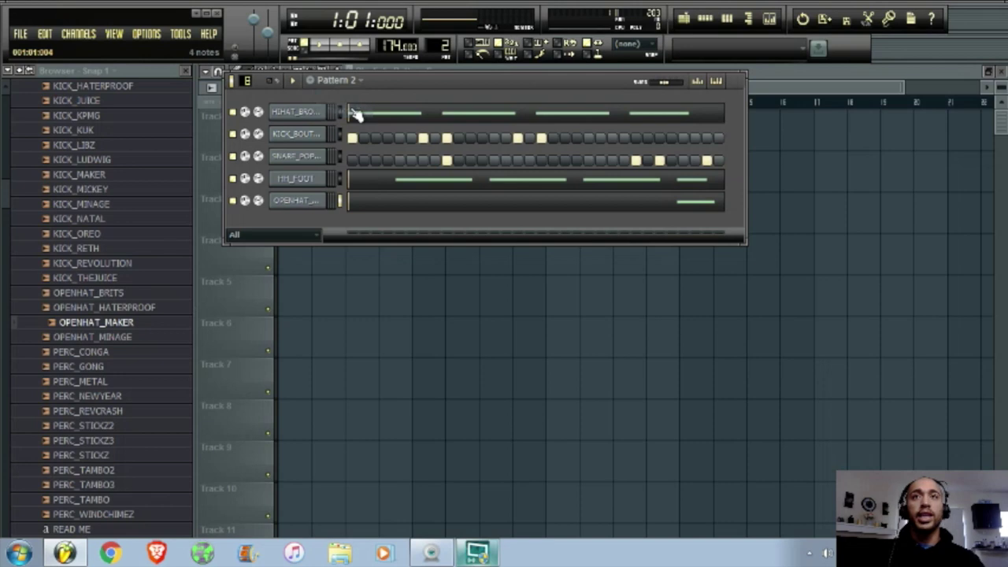
{"action": "left_click", "coordinate": [351, 83]}
{"action": "left_click", "coordinate": [352, 93]}
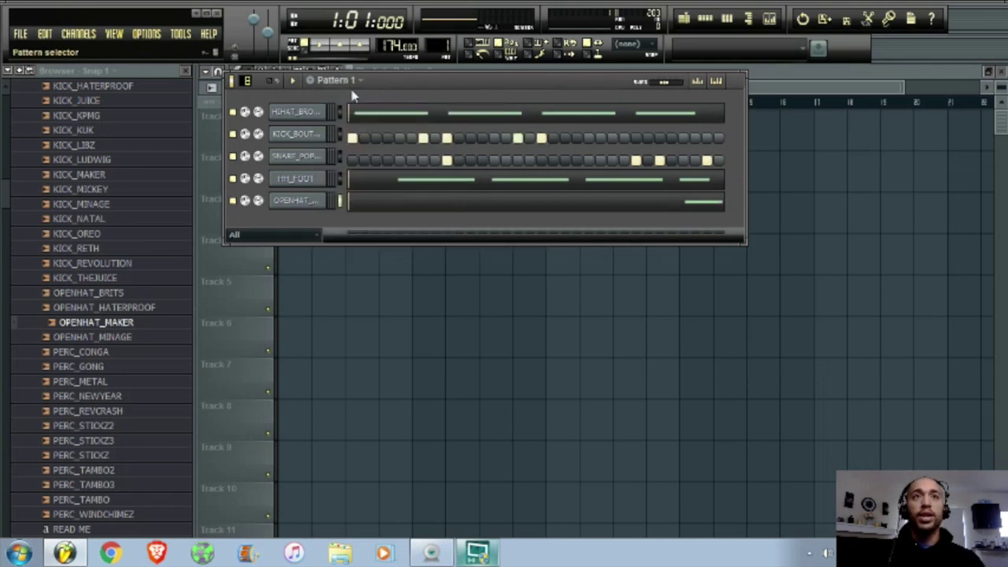
Step: Rearrange the playlist so two Pattern 2 clips fill bars 1 to 4 on Track 2 and two Pattern 1 clips fill bars 5 to 8 on Track 1
{"action": "left_click", "coordinate": [706, 24]}
{"action": "right_click", "coordinate": [310, 140]}
{"action": "right_click", "coordinate": [378, 130]}
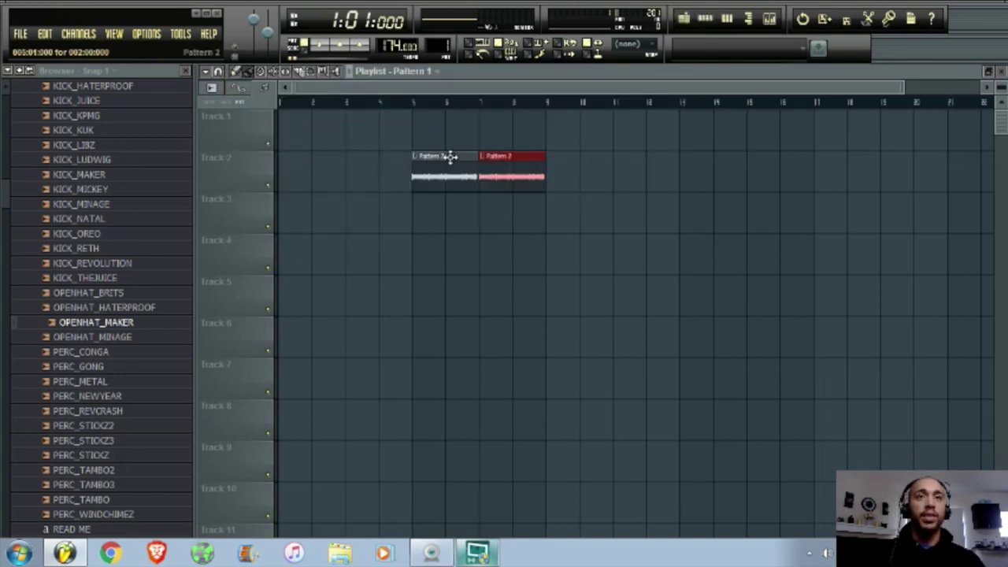
{"action": "left_click_drag", "start_coordinate": [448, 158], "coordinate": [310, 166]}
{"action": "left_click_drag", "start_coordinate": [522, 167], "coordinate": [370, 180]}
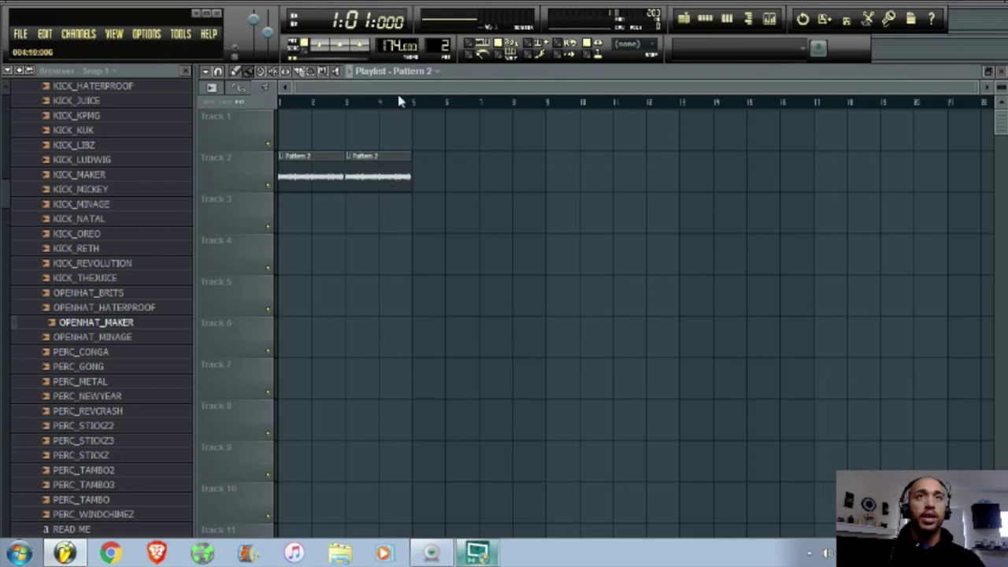
{"action": "left_click", "coordinate": [445, 120]}
{"action": "left_click", "coordinate": [497, 130]}
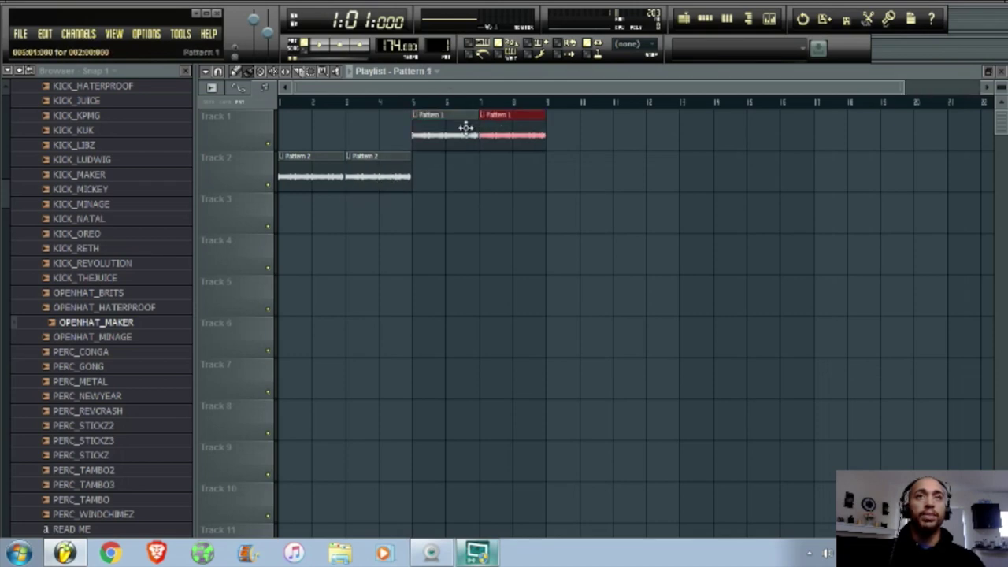
Step: Select bars 1 to 4 in the playlist and play the straight Pattern 2 section with the step sequencer in view
{"action": "left_click_drag", "start_coordinate": [410, 109], "coordinate": [254, 154]}
{"action": "key", "text": "space"}
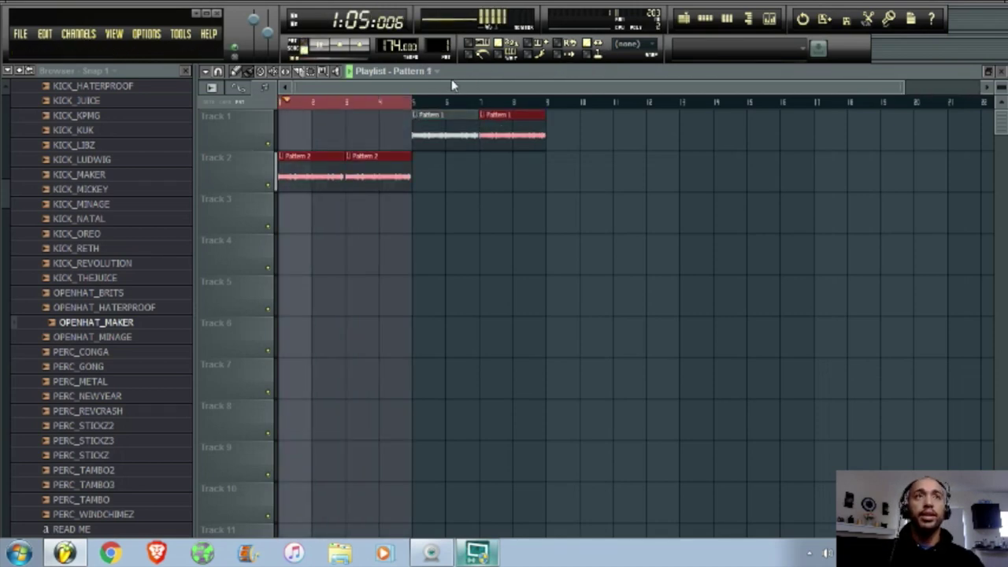
{"action": "left_click", "coordinate": [685, 19]}
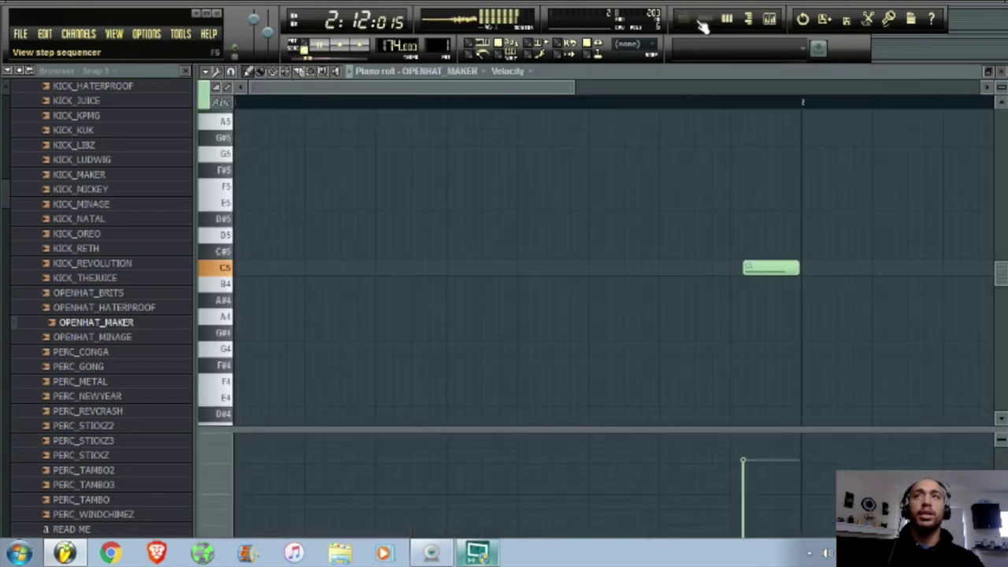
{"action": "left_click", "coordinate": [707, 19]}
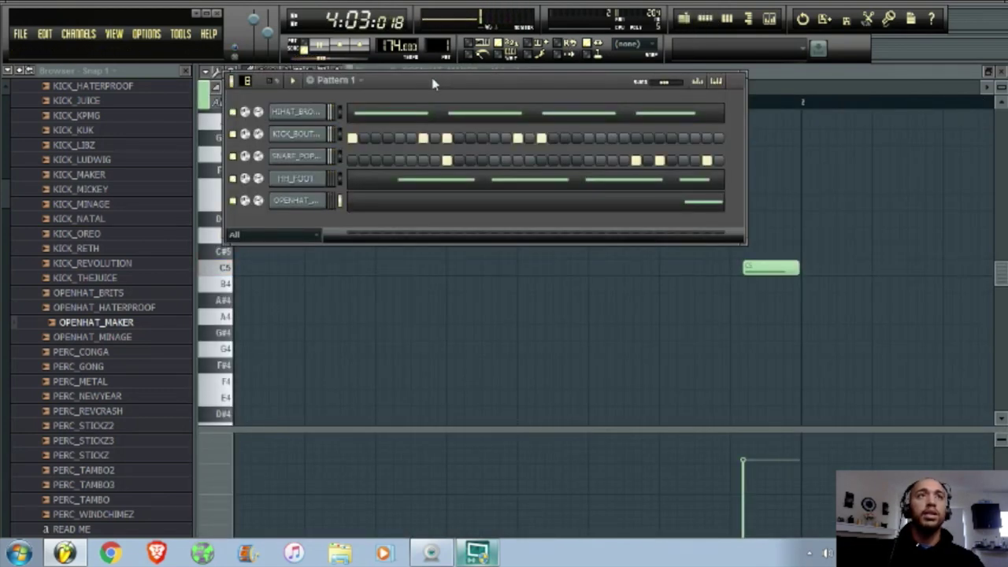
{"action": "key", "text": "space"}
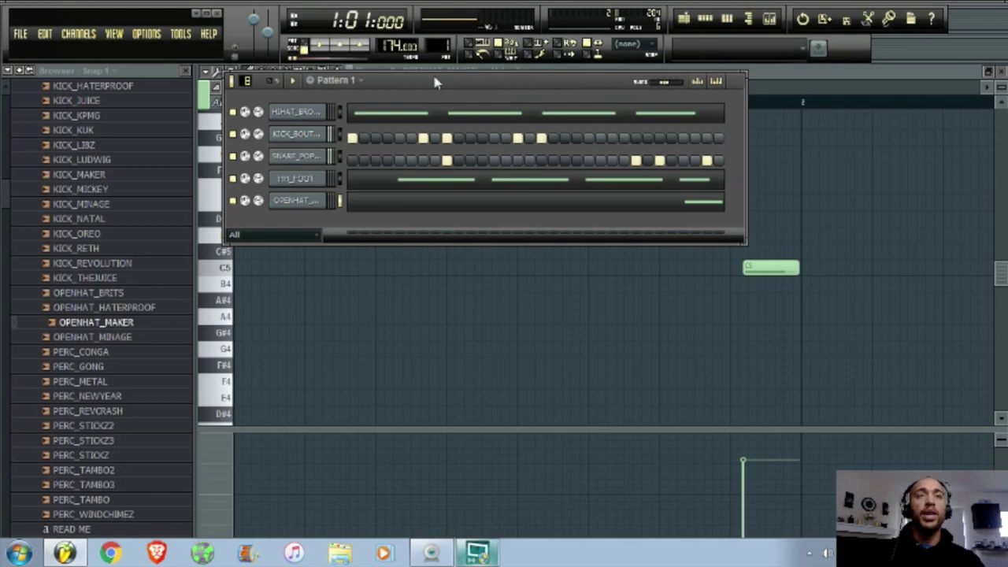
Step: Select bars 5 to 8 in the playlist and play the swung Pattern 1 section with the step sequencer in view
{"action": "left_click", "coordinate": [684, 19]}
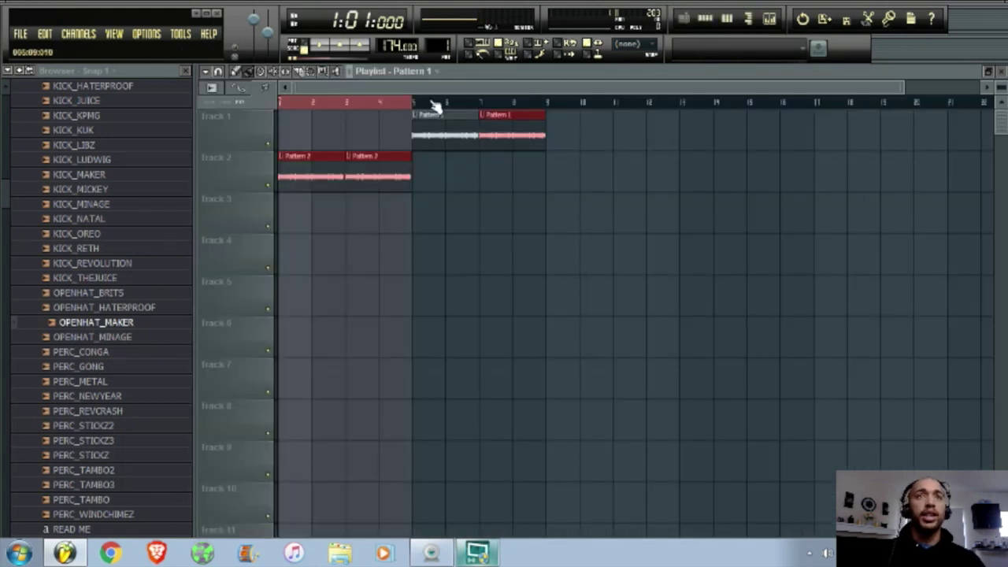
{"action": "left_click_drag", "start_coordinate": [417, 113], "coordinate": [554, 124]}
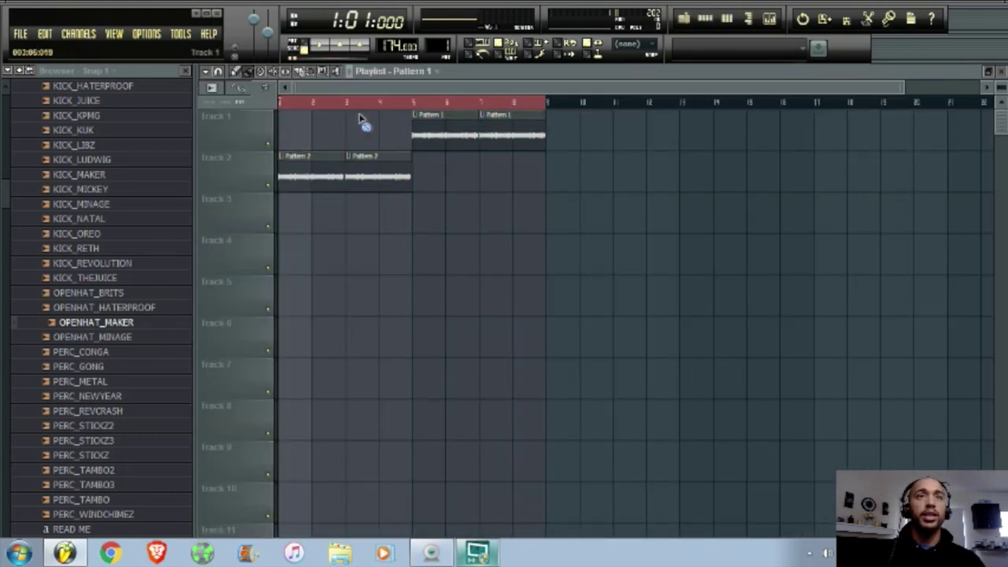
{"action": "left_click", "coordinate": [412, 105]}
{"action": "key", "text": "space"}
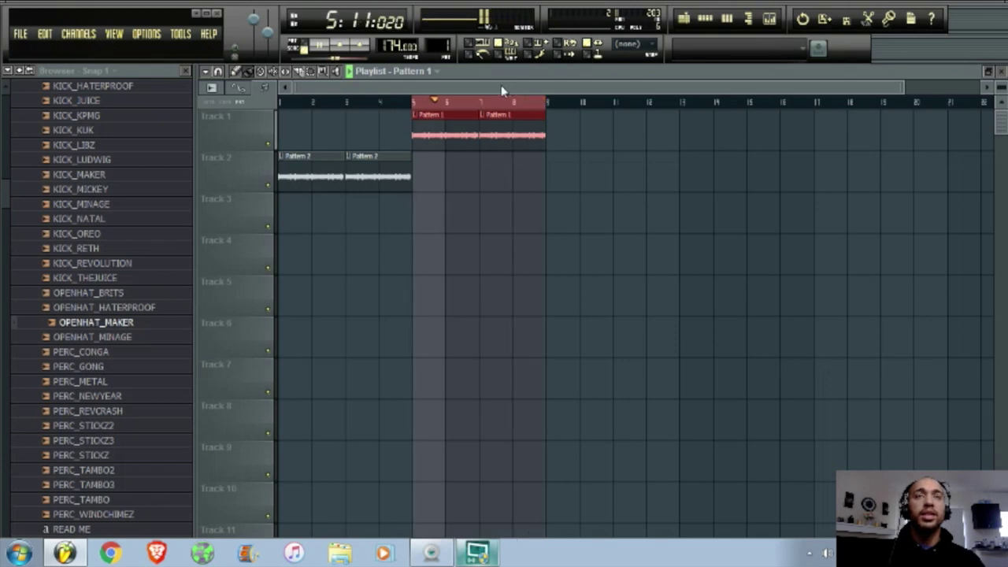
{"action": "left_click", "coordinate": [683, 19]}
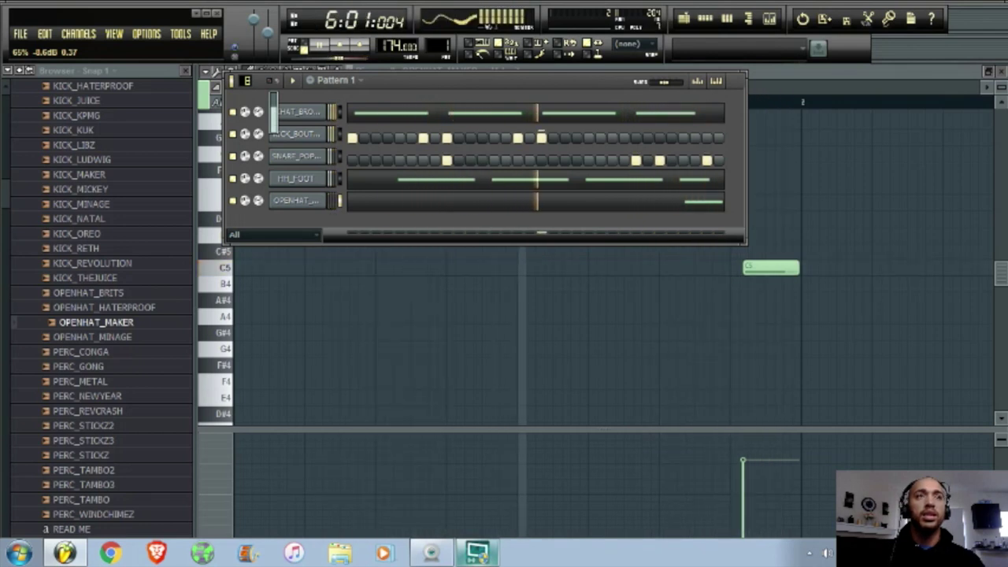
{"action": "key", "text": "space"}
Step: Set the playlist's time selection back to bars 1 to 4, covering the two Pattern 2 clips
{"action": "left_click", "coordinate": [684, 18]}
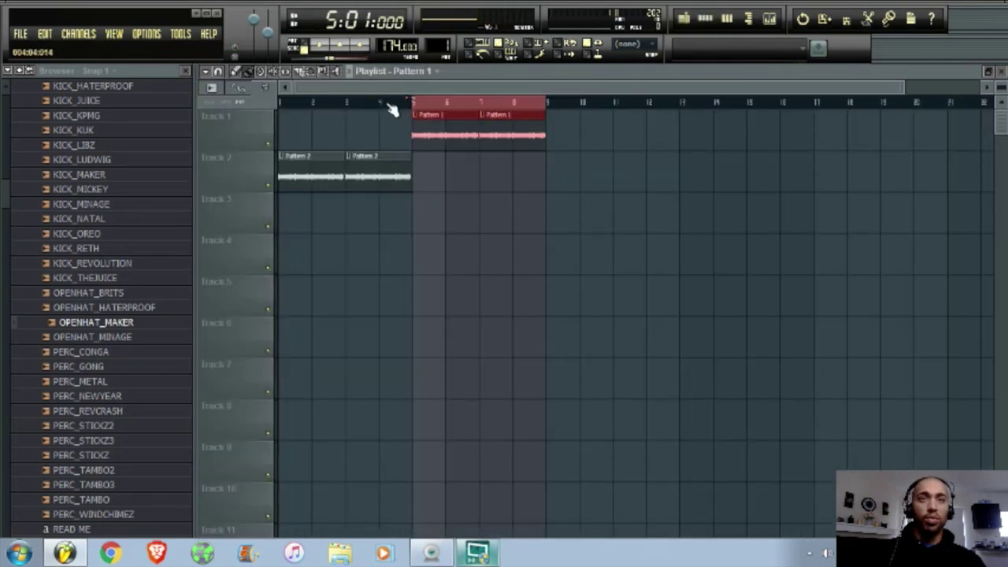
{"action": "left_click_drag", "start_coordinate": [537, 105], "coordinate": [547, 140]}
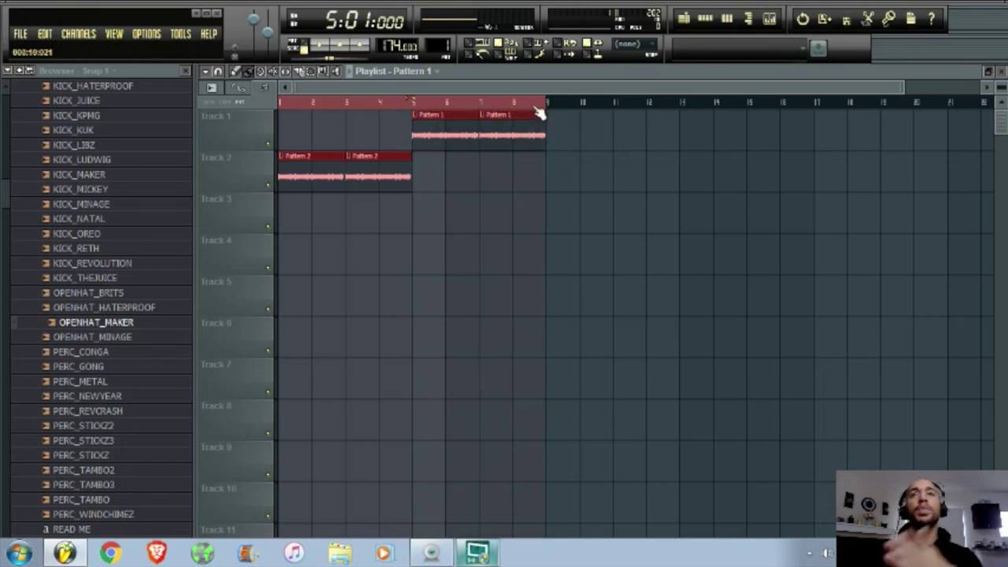
{"action": "left_click_drag", "start_coordinate": [538, 112], "coordinate": [404, 150]}
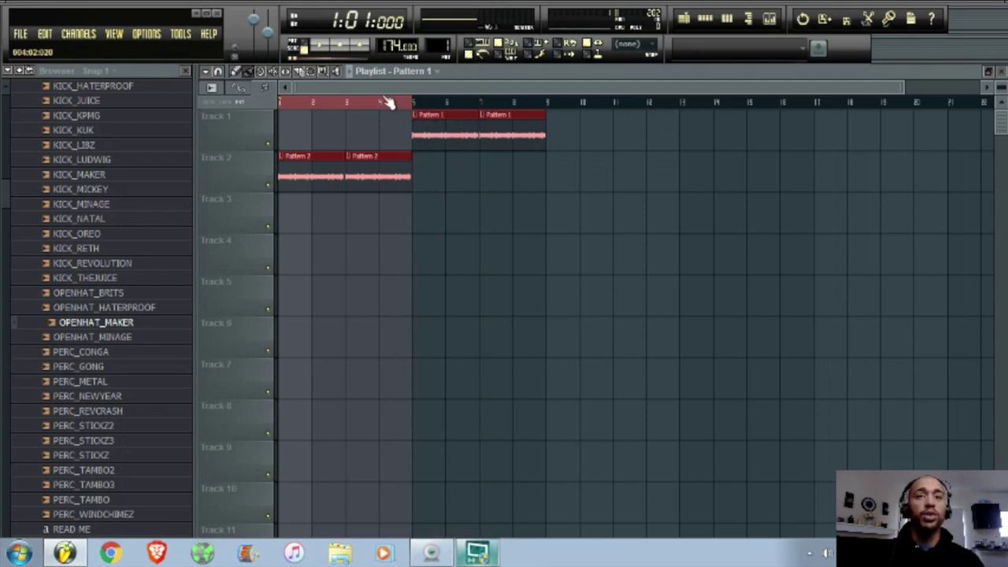
Step: Play the straight Pattern 2 section again with the playlist's time selection on bars 1 to 4
{"action": "key", "text": "space"}
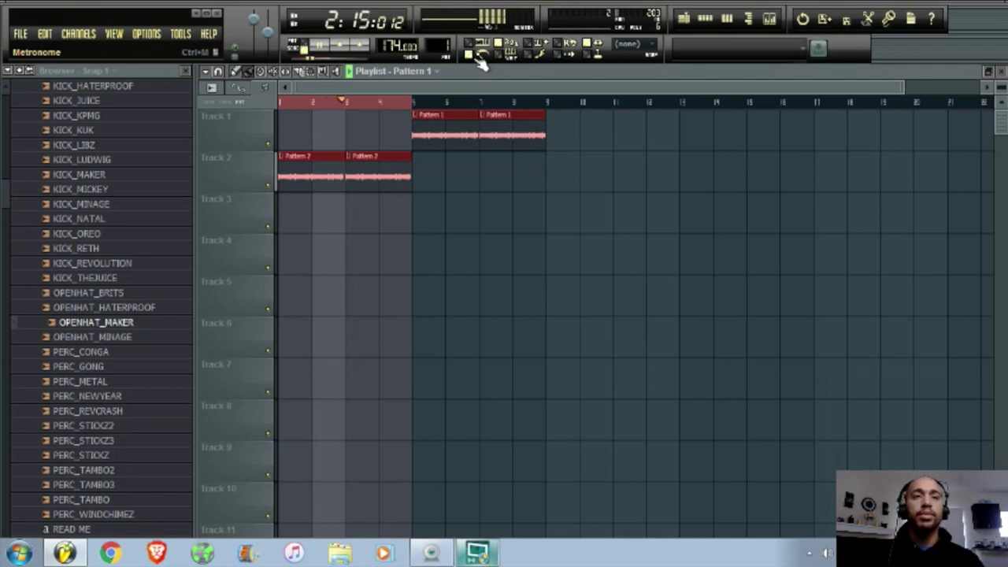
{"action": "key", "text": "space"}
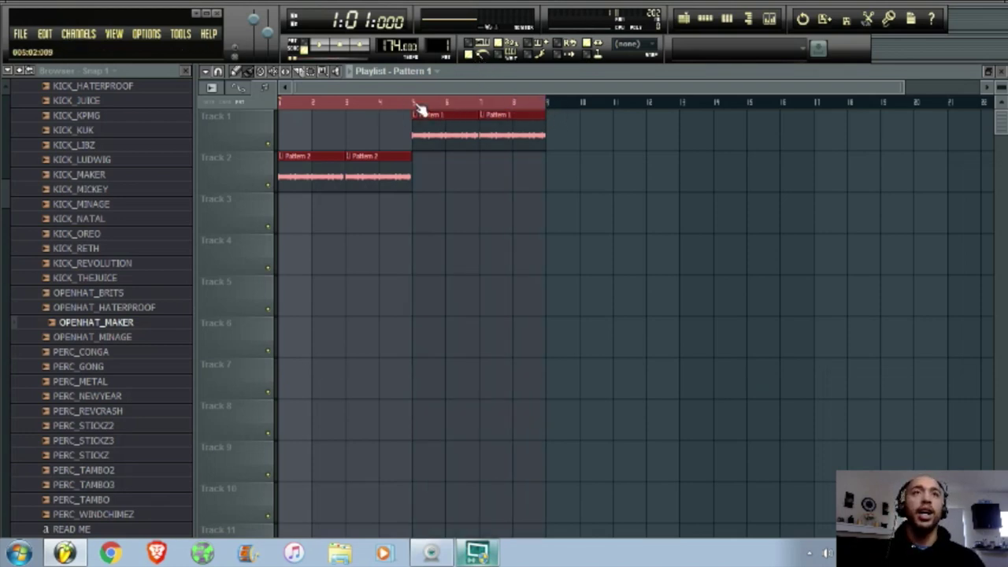
{"action": "left_click_drag", "start_coordinate": [542, 109], "coordinate": [412, 126]}
{"action": "key", "text": "space"}
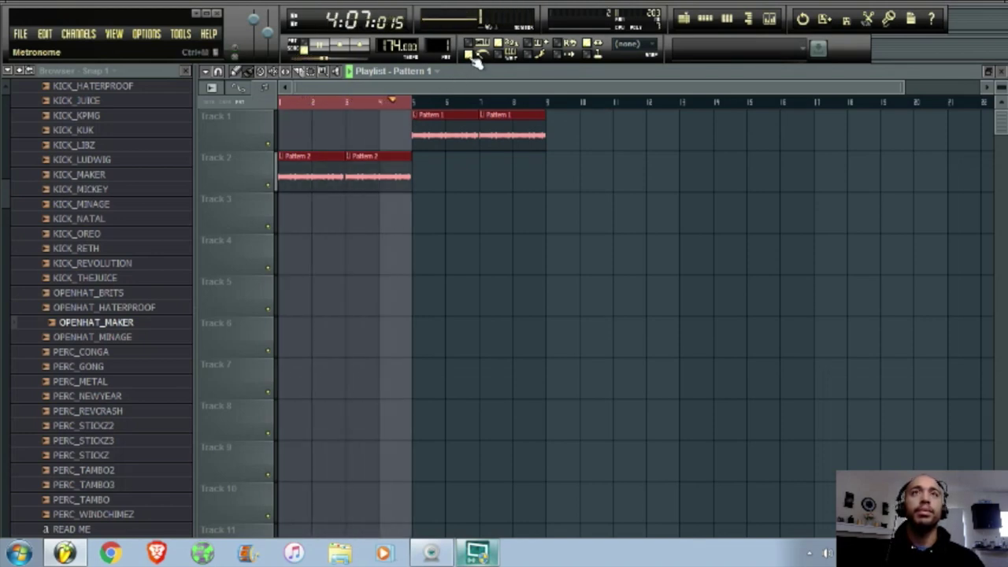
{"action": "key", "text": "space"}
Step: Set the playlist's time selection to bars 5 to 8 and play the swung Pattern 1 section
{"action": "left_click_drag", "start_coordinate": [274, 114], "coordinate": [343, 115]}
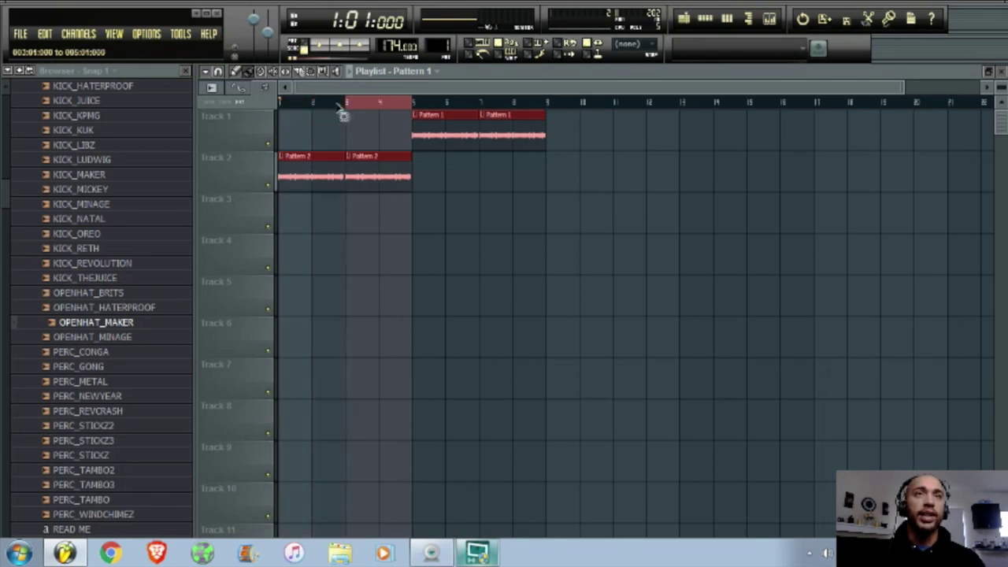
{"action": "left_click_drag", "start_coordinate": [413, 103], "coordinate": [542, 130]}
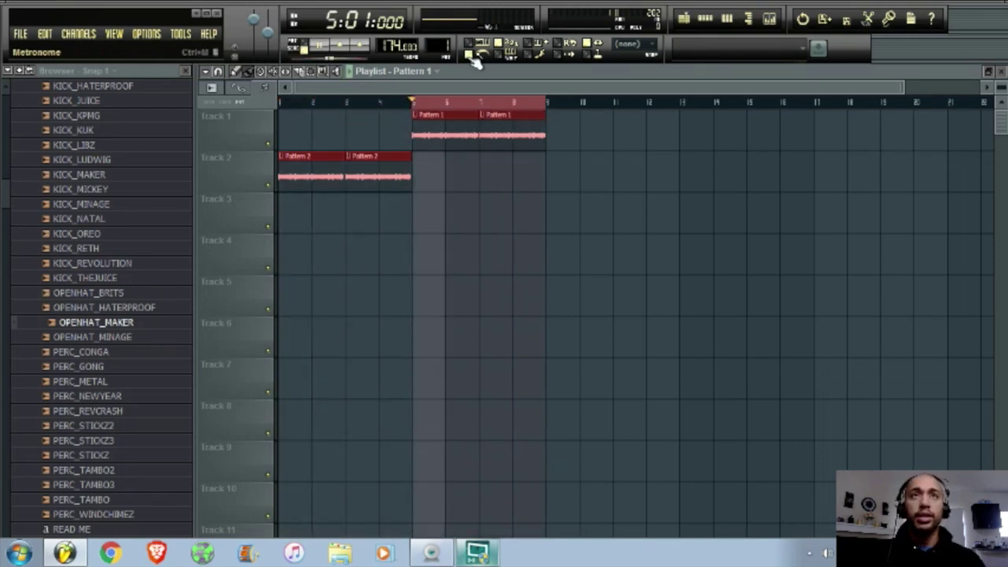
{"action": "key", "text": "space"}
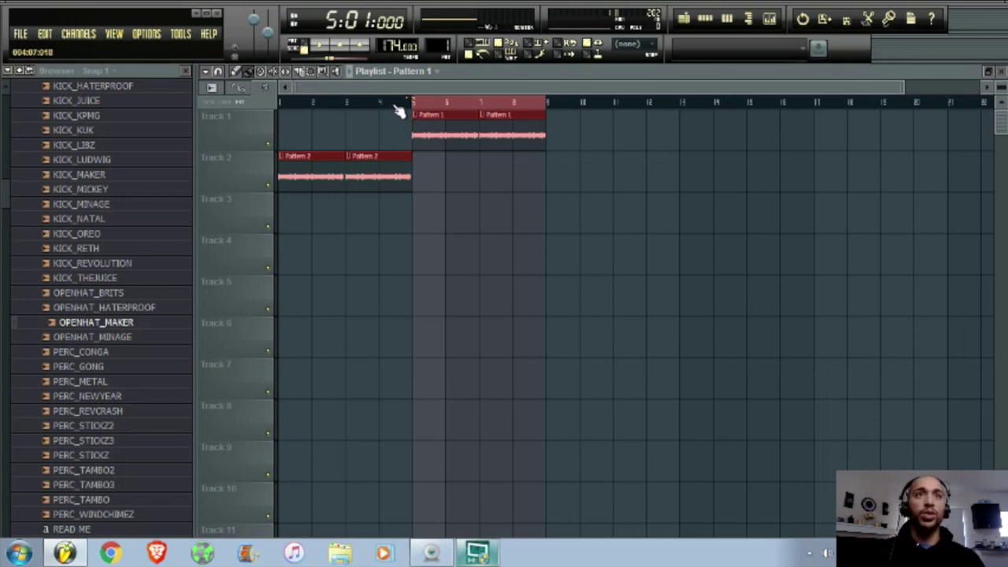
Step: Select bars 1 to 8 in the playlist and play both groove sections back to back
{"action": "left_click", "coordinate": [348, 52]}
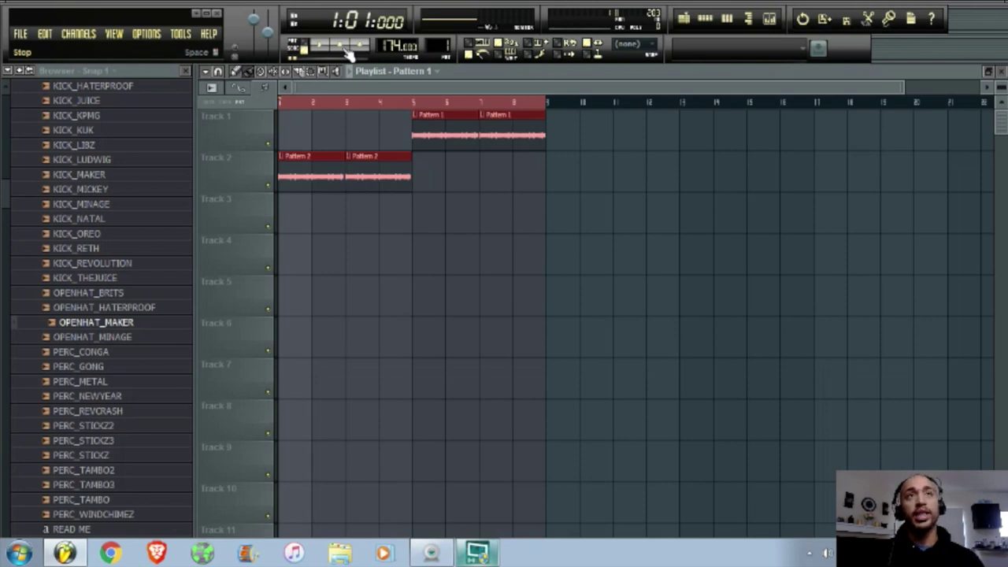
{"action": "key", "text": "space"}
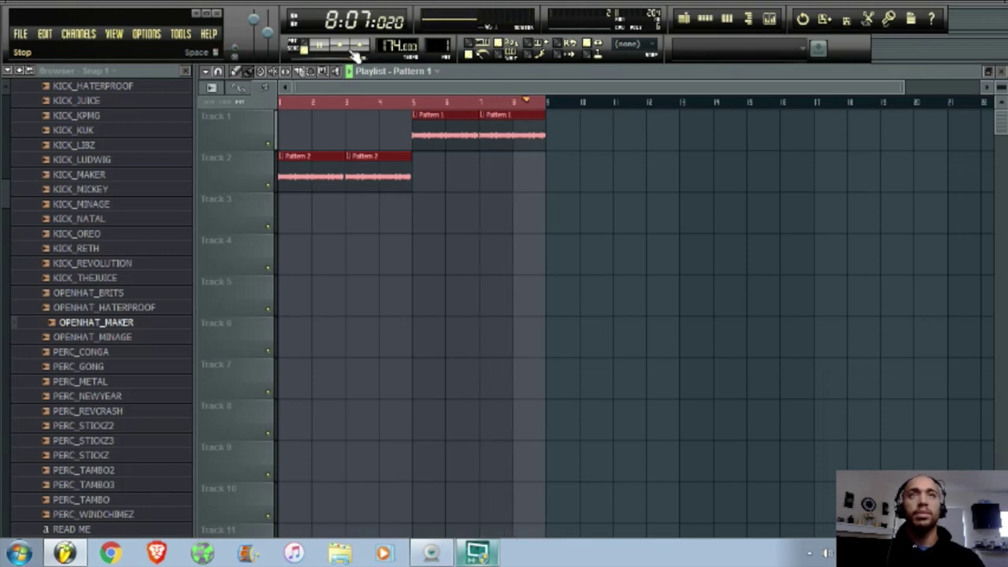
{"action": "left_click", "coordinate": [356, 53]}
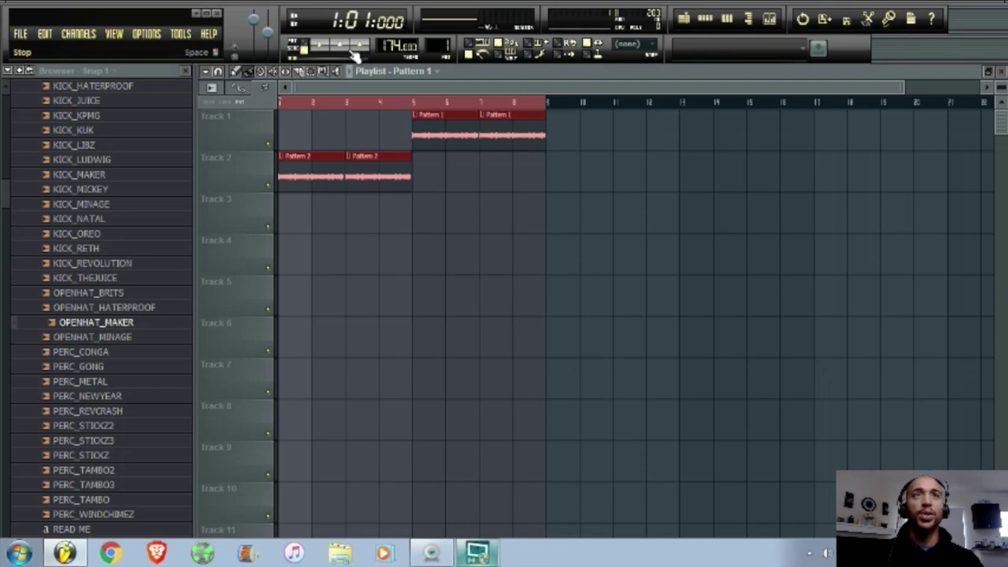
Step: Show the step sequencer and switch it from Pattern 1 to Pattern 2
{"action": "left_click", "coordinate": [719, 24]}
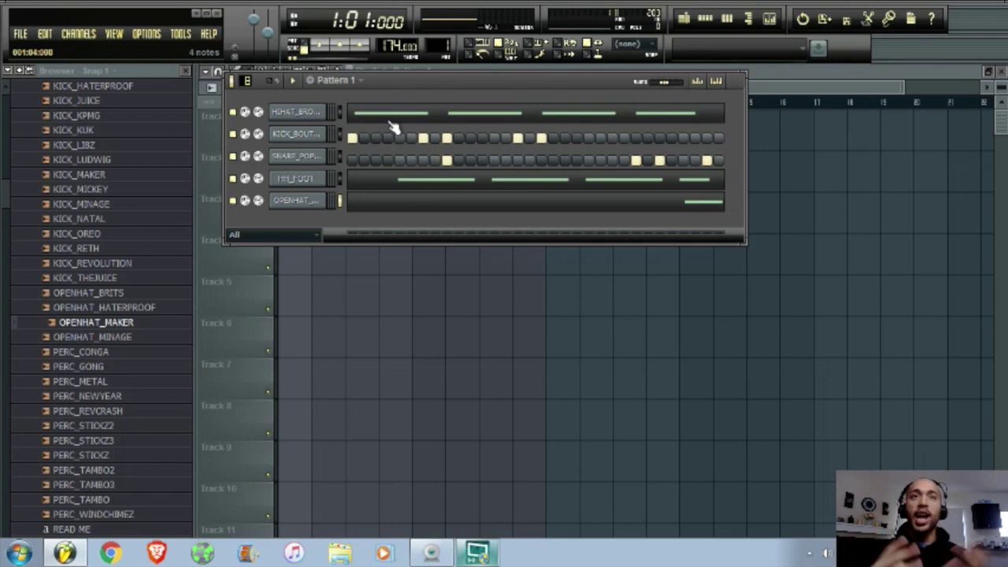
{"action": "left_click", "coordinate": [334, 83]}
{"action": "left_click", "coordinate": [339, 85]}
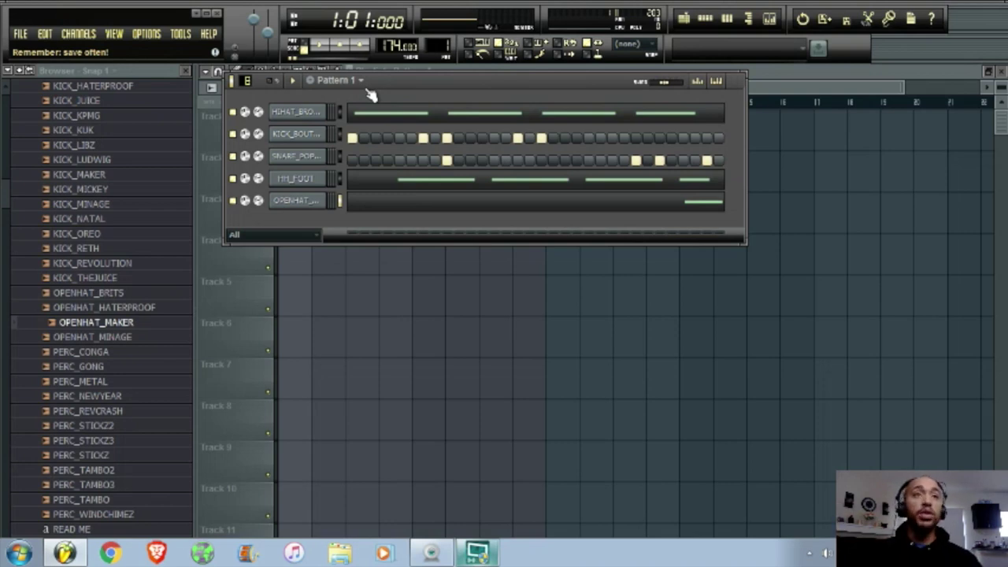
{"action": "left_click", "coordinate": [327, 82]}
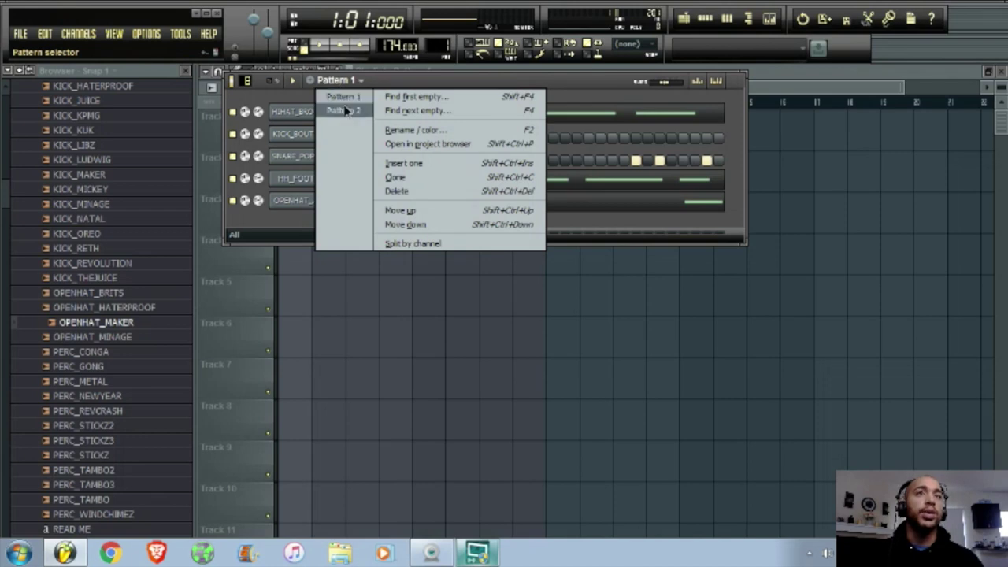
{"action": "left_click", "coordinate": [344, 110]}
Step: Convert Pattern 2's SNARE_POPTRUNK steps to piano roll notes, select all the C5 notes and shorten them
{"action": "left_click", "coordinate": [322, 135]}
{"action": "right_click", "coordinate": [322, 136]}
{"action": "key", "text": "Escape"}
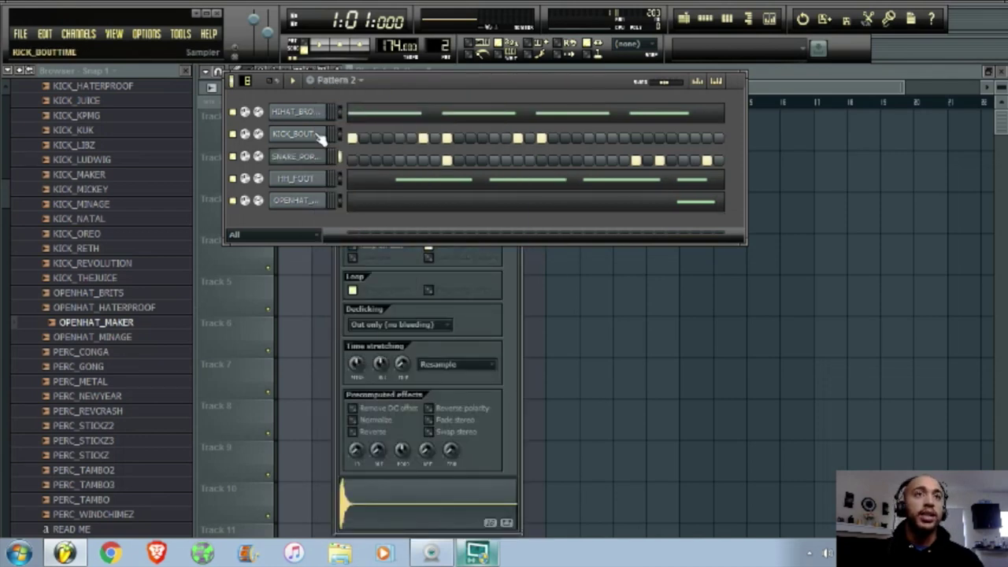
{"action": "right_click", "coordinate": [321, 150]}
{"action": "left_click", "coordinate": [350, 155]}
{"action": "left_click", "coordinate": [227, 268]}
{"action": "left_click_drag", "start_coordinate": [800, 266], "coordinate": [775, 265]}
Step: Shift all Pattern 2 snare notes slightly off the grid so the first one starts at 001:09:007
{"action": "scroll", "coordinate": [380, 110], "scroll_direction": "up", "scroll_amount": 4}
{"action": "scroll", "coordinate": [380, 106], "scroll_direction": "down", "scroll_amount": 1, "text": "ctrl"}
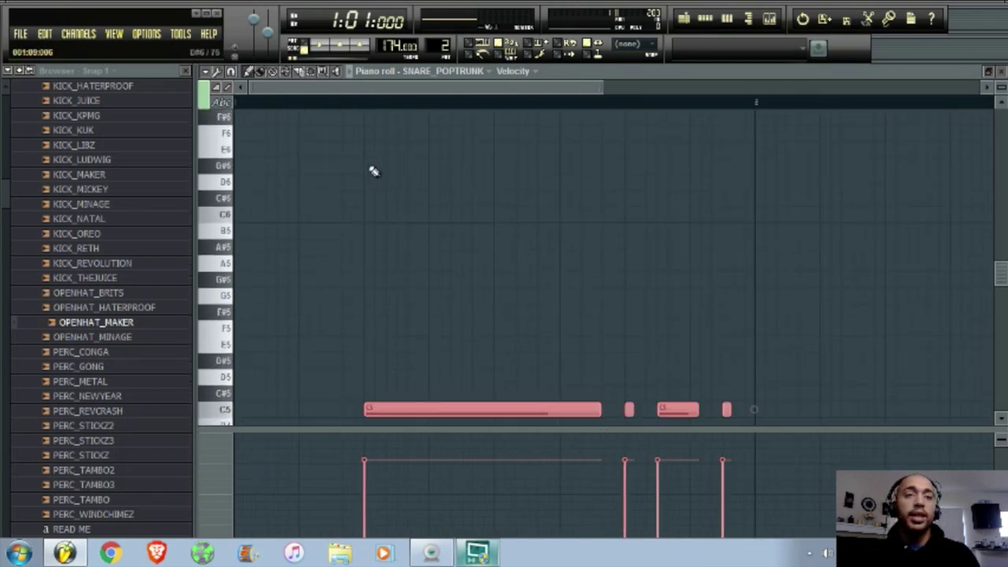
{"action": "scroll", "coordinate": [376, 197], "scroll_direction": "down", "scroll_amount": 3}
{"action": "left_click_drag", "start_coordinate": [376, 271], "coordinate": [381, 272]}
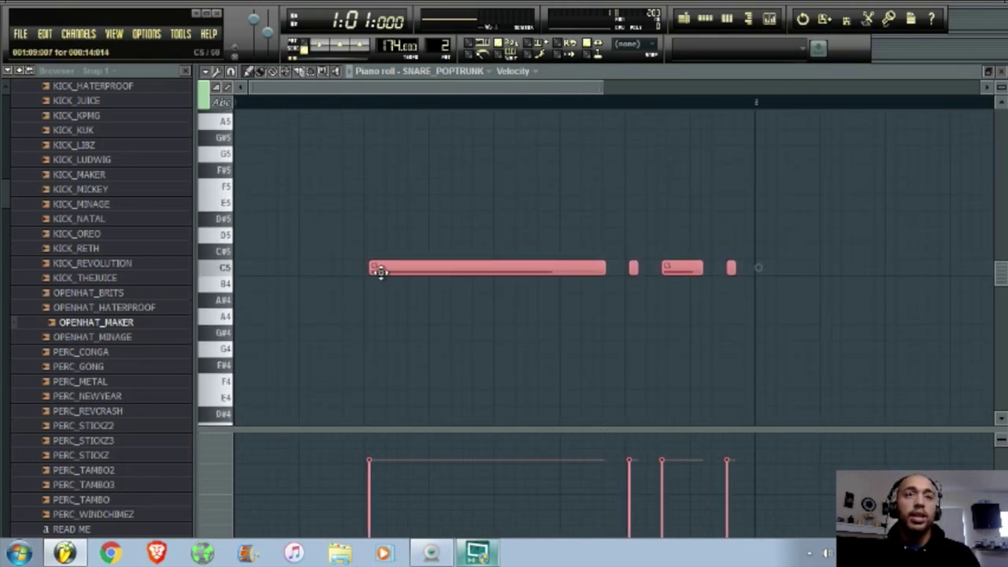
Step: Set the playlist's time selection to bars 5 to 8 and open Pattern 1 from its clip with the step sequencer in view
{"action": "left_click", "coordinate": [683, 19]}
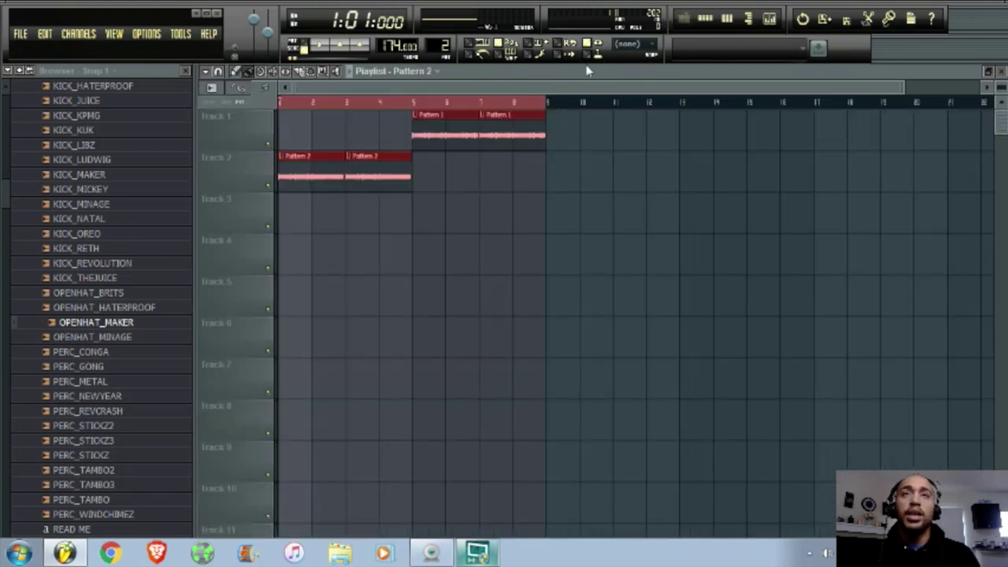
{"action": "left_click", "coordinate": [408, 111]}
{"action": "left_click", "coordinate": [706, 21]}
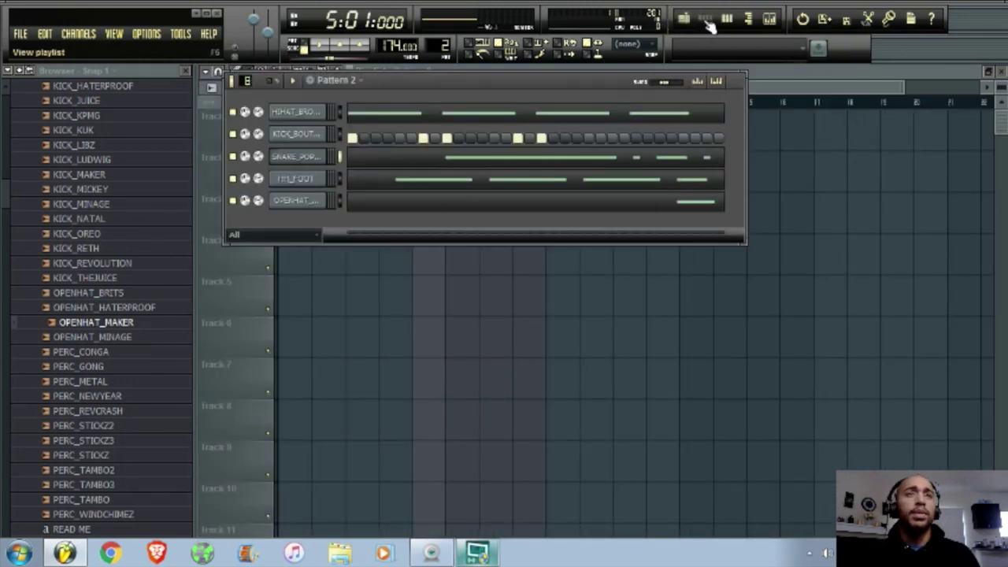
{"action": "left_click", "coordinate": [684, 19]}
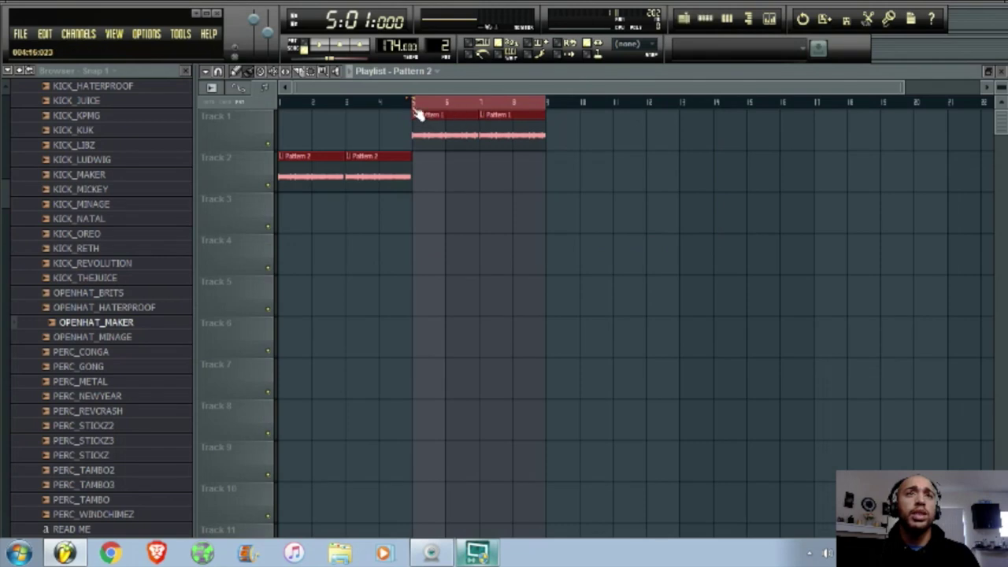
{"action": "double_click", "coordinate": [440, 115]}
{"action": "left_click", "coordinate": [706, 22]}
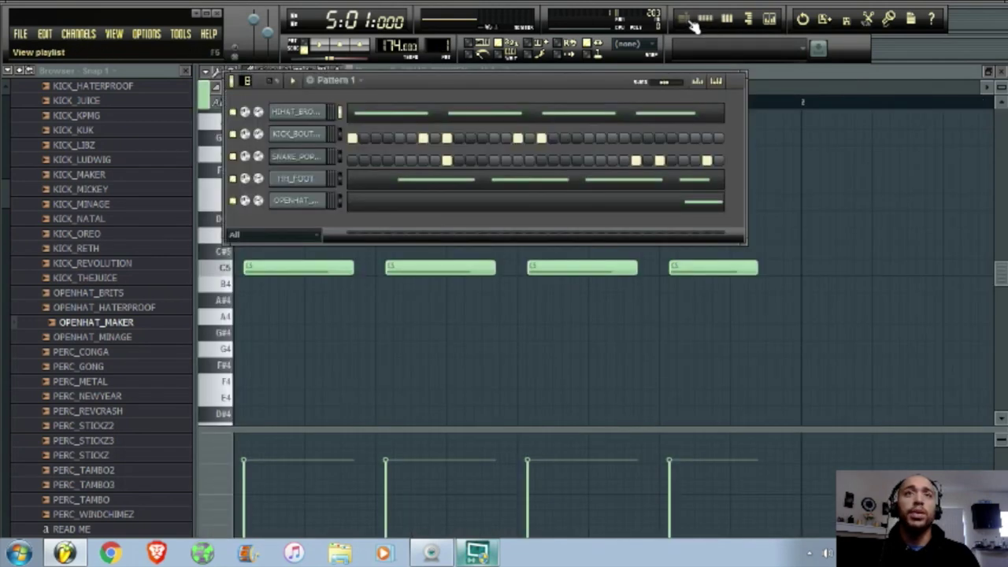
Step: Convert Pattern 1's SNARE_POPTRUNK steps to piano roll notes and shorten all of them, the first to 000:15:010
{"action": "right_click", "coordinate": [315, 156]}
{"action": "left_click", "coordinate": [349, 157]}
{"action": "left_click_drag", "start_coordinate": [228, 230], "coordinate": [221, 288]}
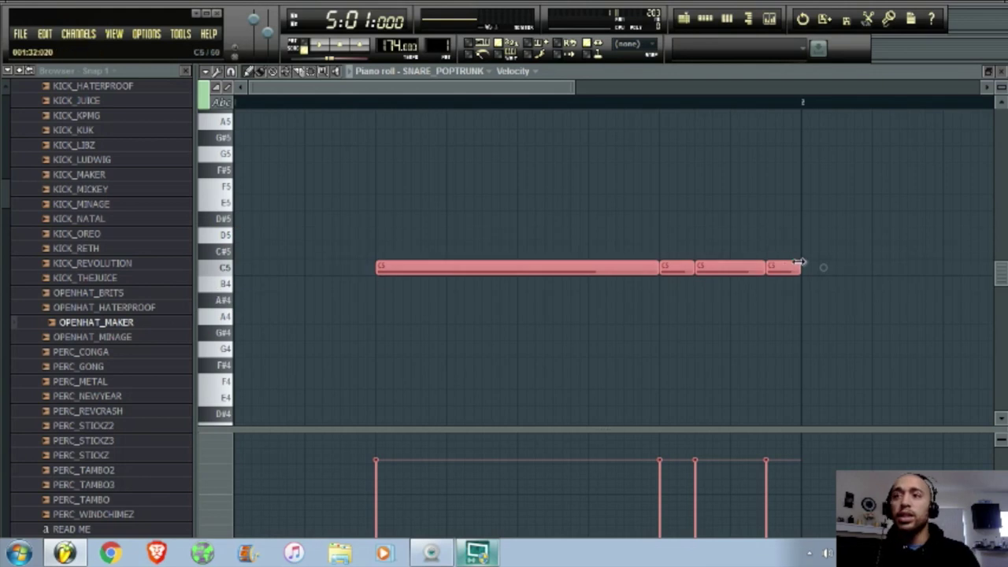
{"action": "left_click_drag", "start_coordinate": [799, 264], "coordinate": [786, 263]}
{"action": "scroll", "coordinate": [331, 112], "scroll_direction": "up", "scroll_amount": 3}
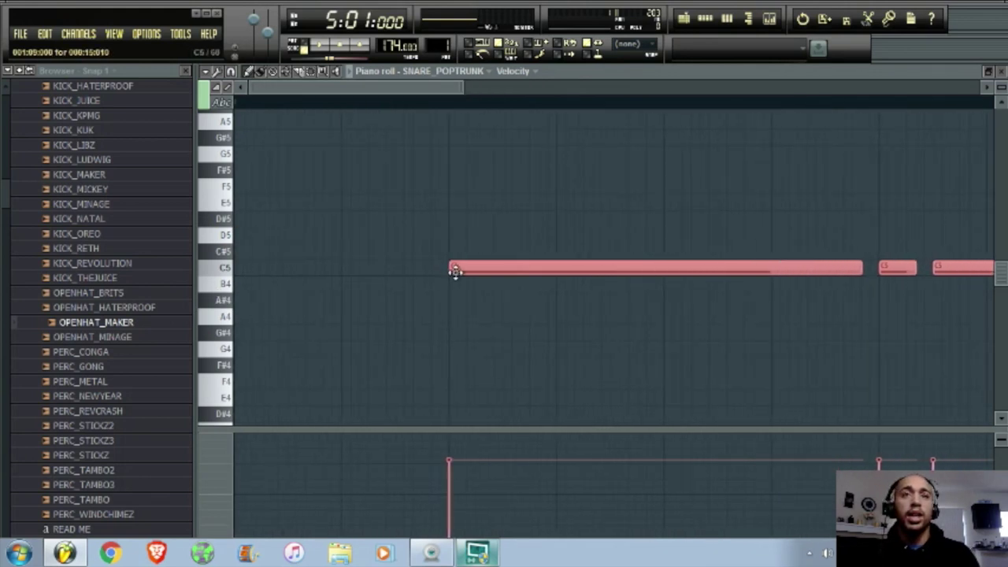
Step: Zoom in on Pattern 1's snare notes and shift them all slightly later, off the grid
{"action": "left_click", "coordinate": [686, 22]}
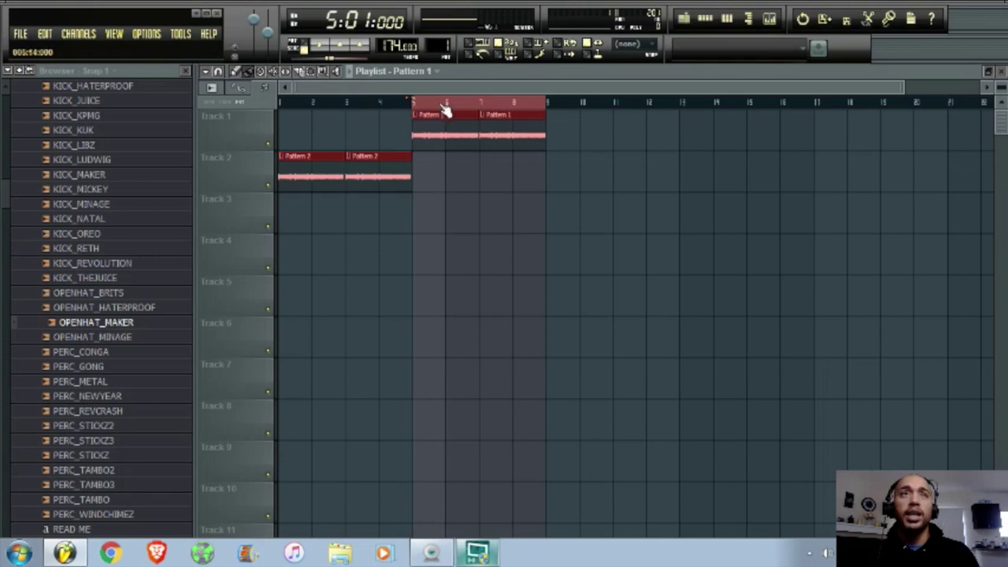
{"action": "left_click", "coordinate": [686, 20]}
{"action": "left_click", "coordinate": [711, 24]}
{"action": "left_click", "coordinate": [711, 24]}
{"action": "scroll", "coordinate": [450, 102], "scroll_direction": "up", "scroll_amount": 2}
{"action": "left_click_drag", "start_coordinate": [484, 268], "coordinate": [508, 270]}
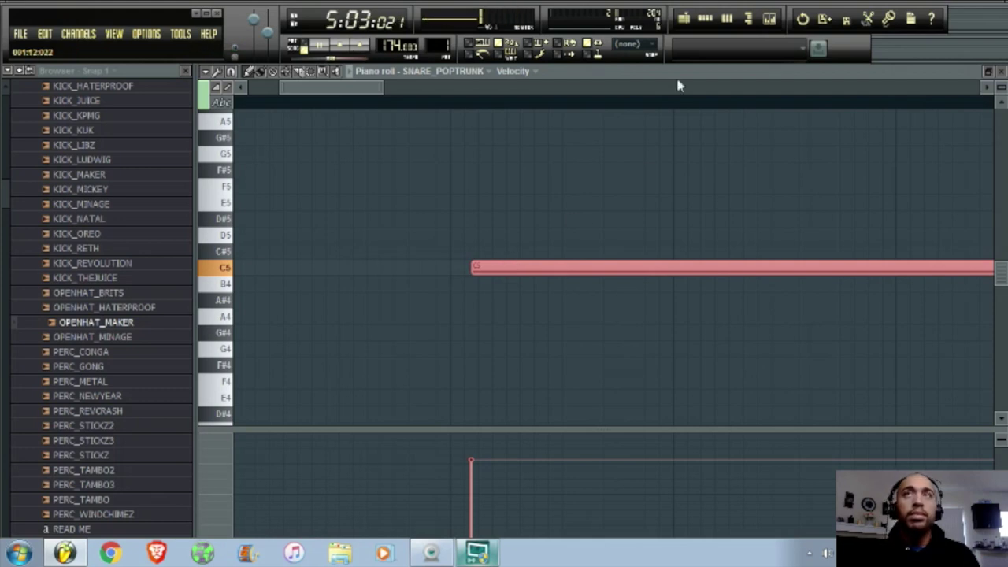
Step: Listen to the Pattern 1 section in bars 5 to 8 with the metronome on and the step sequencer in view
{"action": "left_click", "coordinate": [684, 17]}
{"action": "left_click", "coordinate": [705, 17]}
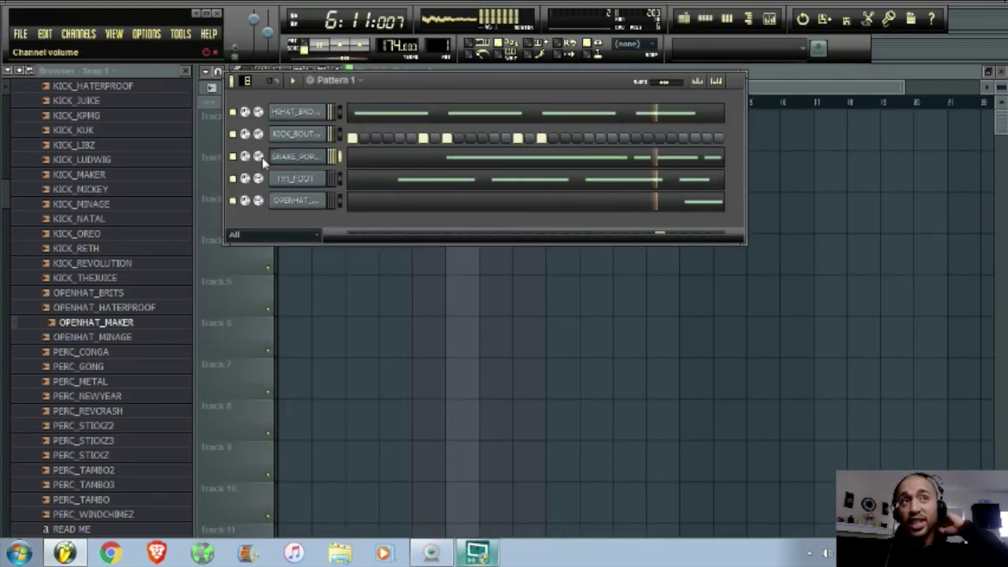
{"action": "left_click", "coordinate": [472, 58]}
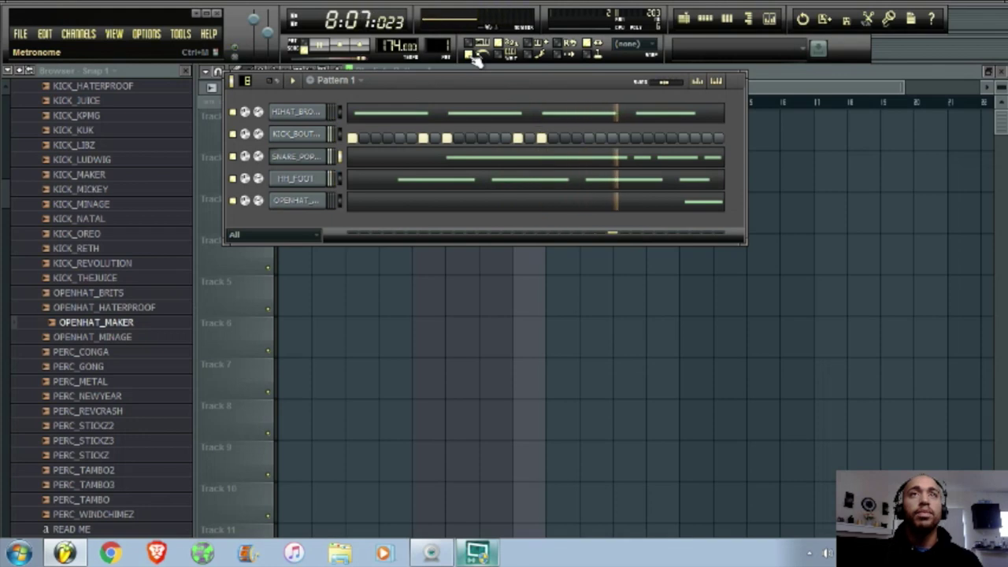
{"action": "key", "text": "space"}
Step: Select all of Pattern 1's SNARE_POPTRUNK notes in the piano roll and move them back onto the grid
{"action": "left_click", "coordinate": [343, 80]}
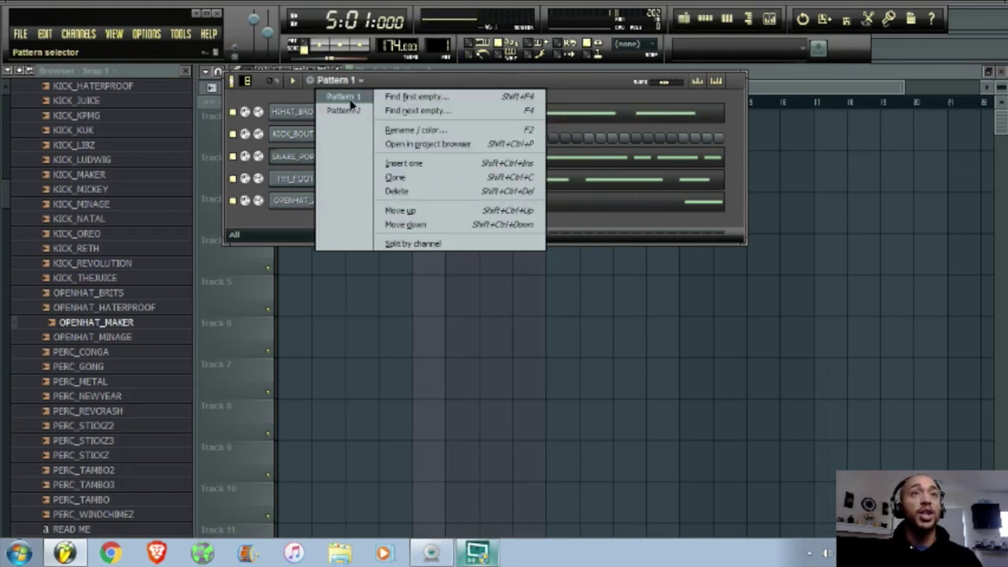
{"action": "left_click", "coordinate": [350, 100]}
{"action": "left_click", "coordinate": [418, 179]}
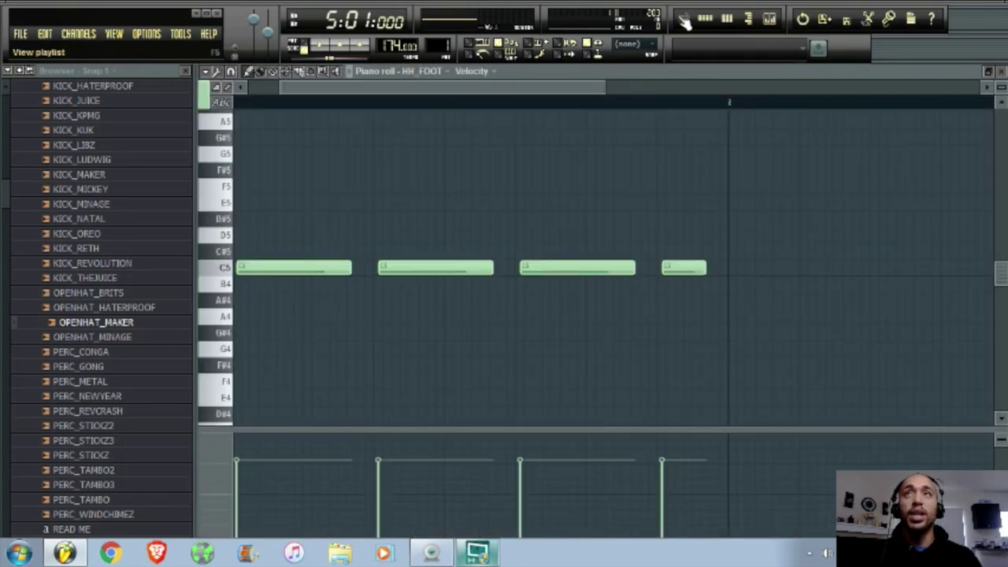
{"action": "left_click", "coordinate": [685, 22]}
{"action": "left_click", "coordinate": [706, 19]}
{"action": "left_click", "coordinate": [418, 157]}
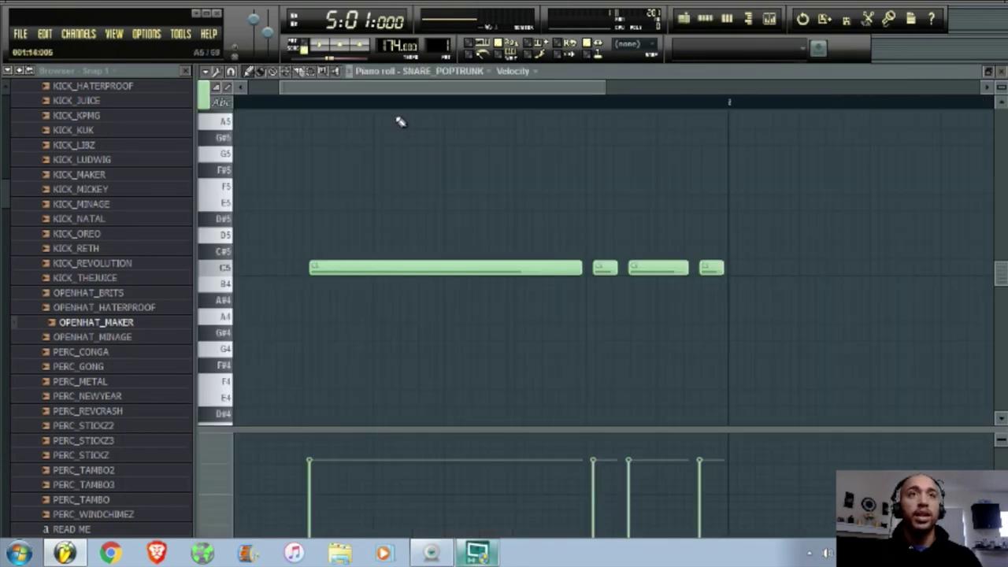
{"action": "left_click_drag", "start_coordinate": [352, 213], "coordinate": [776, 306]}
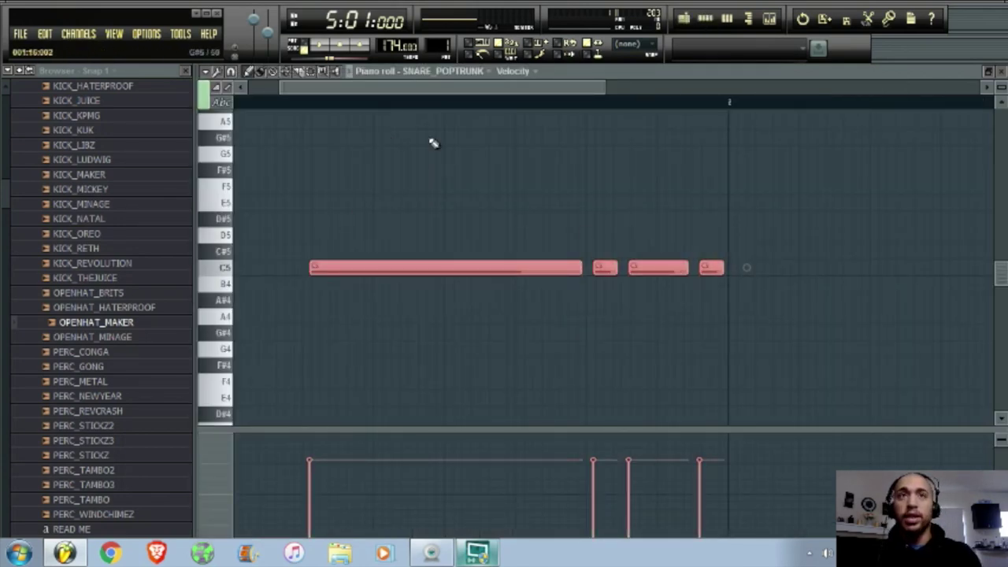
{"action": "scroll", "coordinate": [423, 100], "scroll_direction": "up", "scroll_amount": 4}
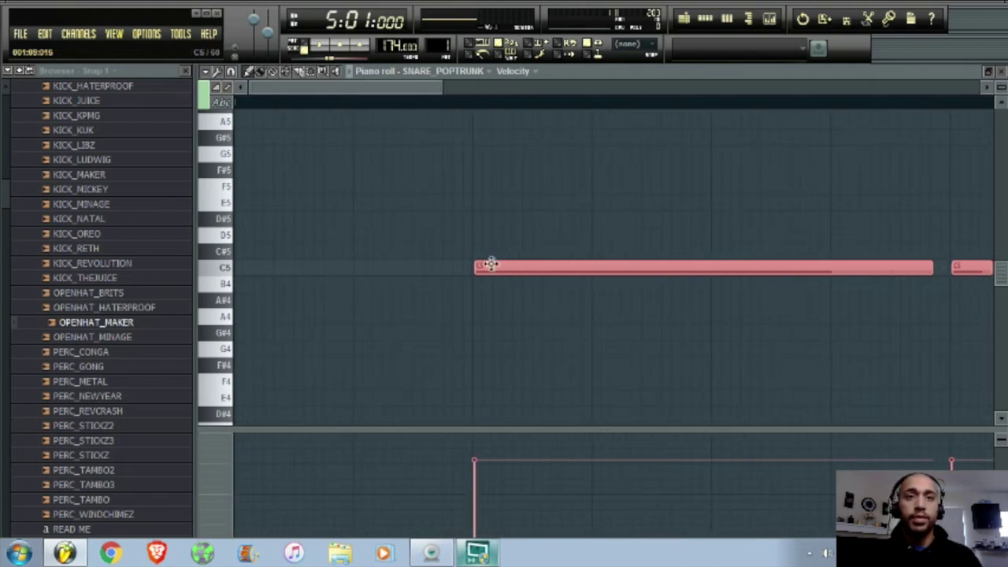
Step: Select all of Pattern 1's HH_FOOT notes in the piano roll and move them earlier onto the grid lines
{"action": "left_click", "coordinate": [684, 19]}
{"action": "left_click", "coordinate": [706, 19]}
{"action": "left_click", "coordinate": [400, 183]}
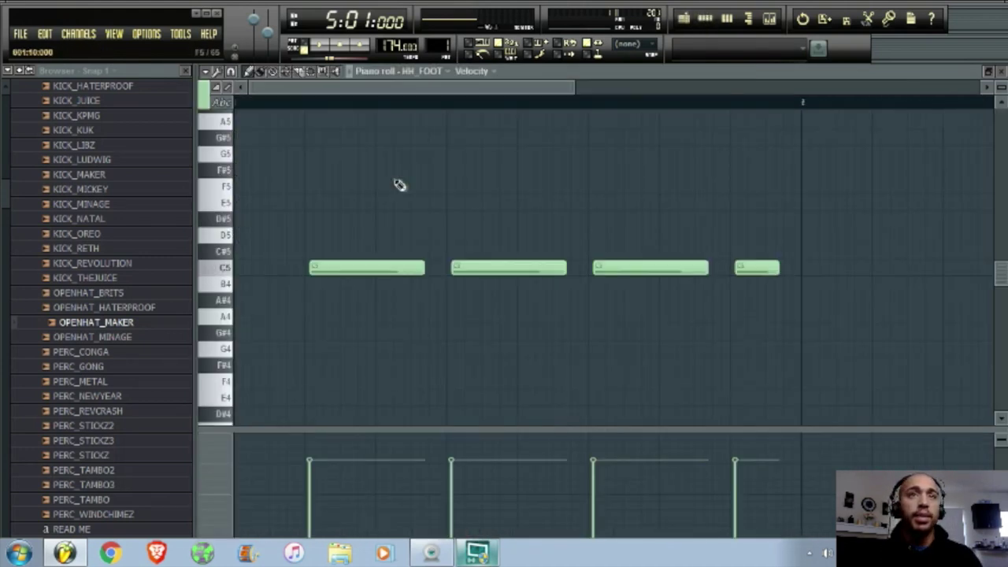
{"action": "left_click_drag", "start_coordinate": [225, 231], "coordinate": [220, 270]}
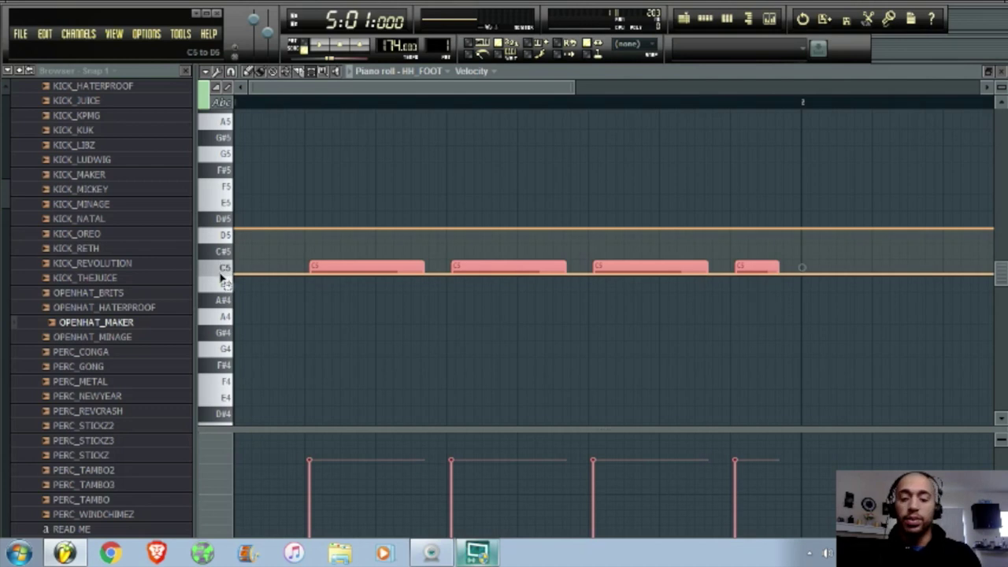
{"action": "scroll", "coordinate": [374, 106], "scroll_direction": "up", "scroll_amount": 3}
{"action": "left_click_drag", "start_coordinate": [415, 272], "coordinate": [407, 274]}
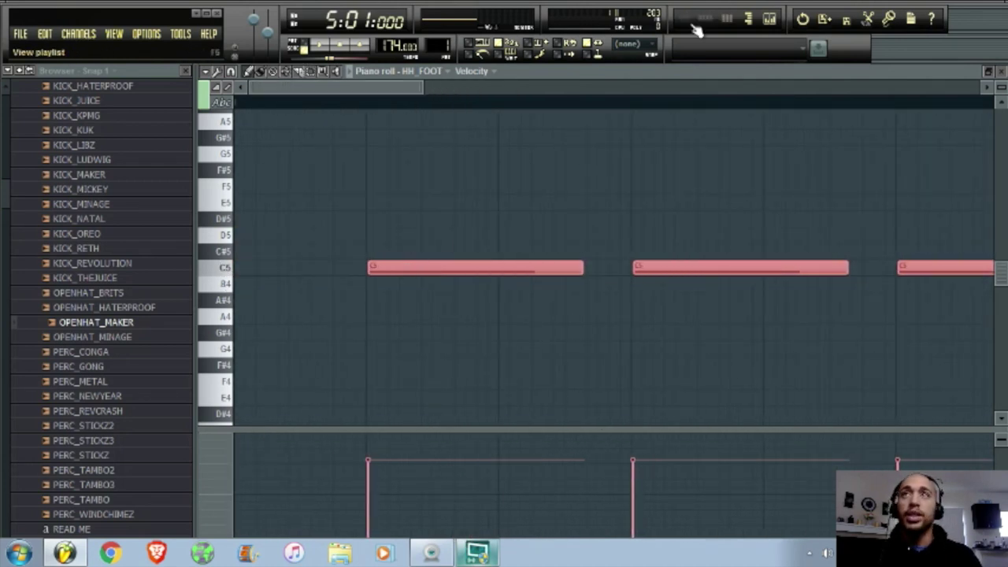
Step: Check Pattern 1 in the step sequencer, return to the playlist and set the time selection to bars 1 to 8
{"action": "left_click", "coordinate": [705, 19]}
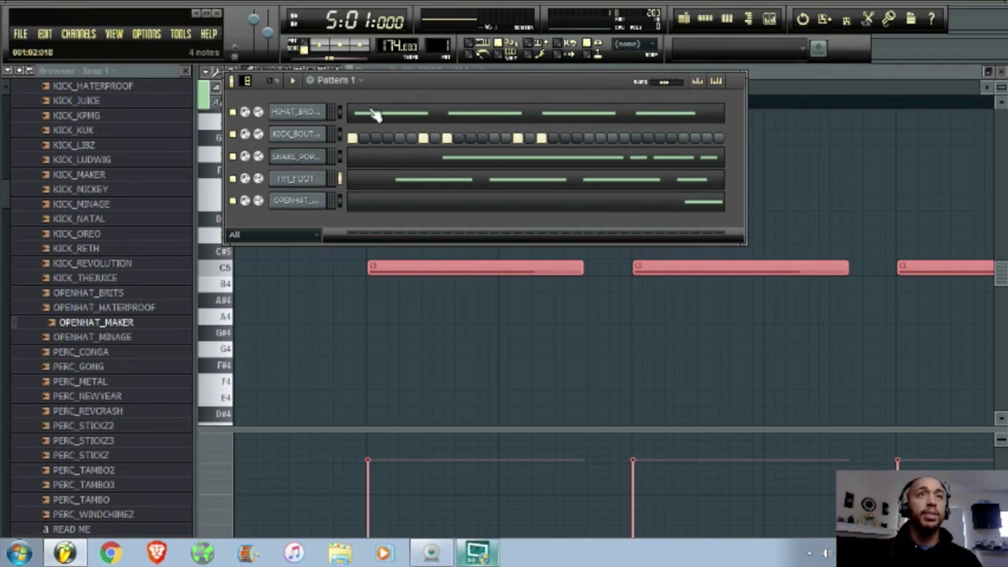
{"action": "left_click", "coordinate": [684, 19]}
{"action": "left_click", "coordinate": [406, 117]}
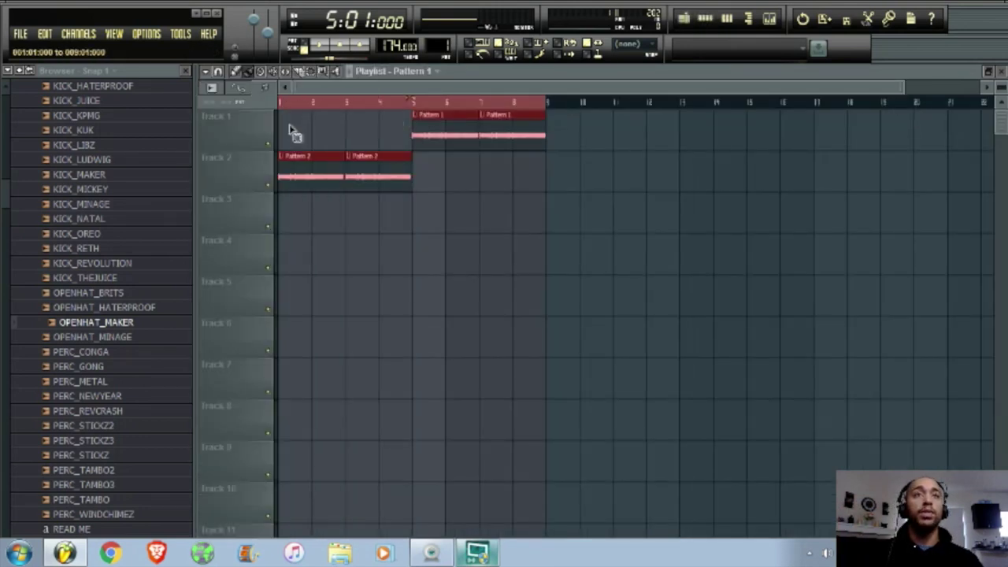
Step: Listen to the playlist arrangement from bar 1 with the metronome off
{"action": "left_click", "coordinate": [339, 48]}
{"action": "key", "text": "space"}
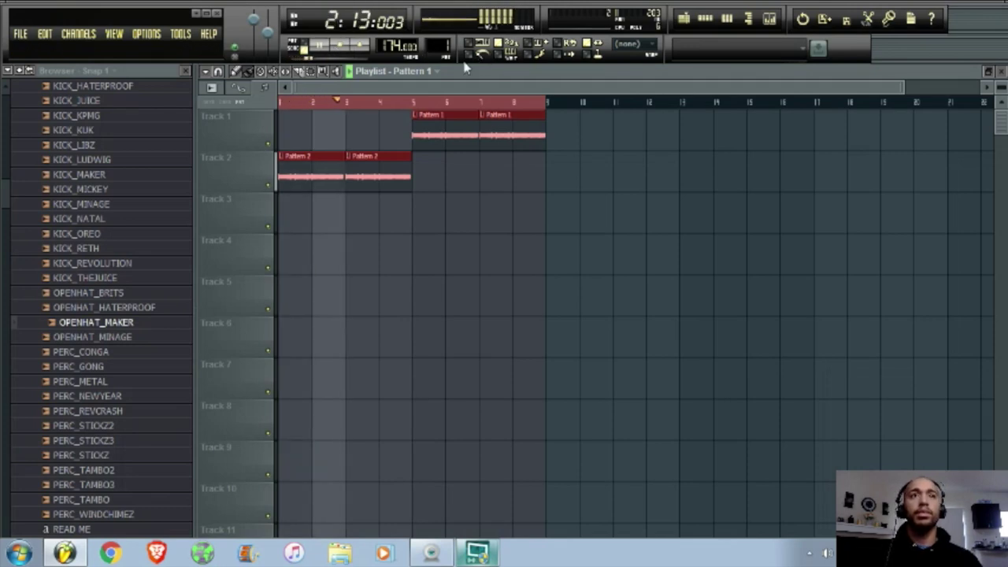
{"action": "key", "text": "space"}
Step: Select all of Pattern 2's SNARE_POPTRUNK notes in the piano roll, move them earlier onto the grid lines and return to the playlist
{"action": "double_click", "coordinate": [328, 170]}
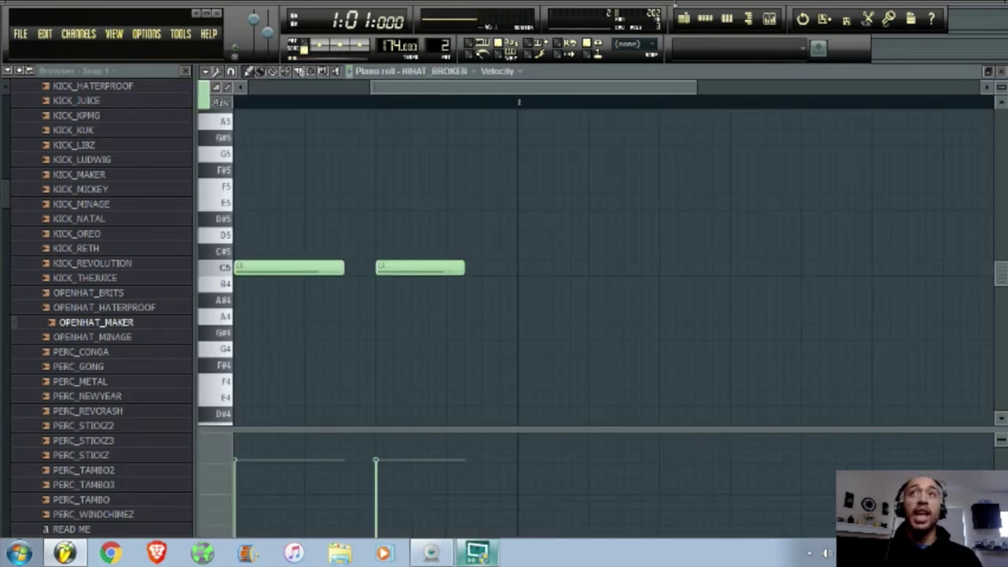
{"action": "left_click", "coordinate": [705, 19]}
{"action": "double_click", "coordinate": [497, 167]}
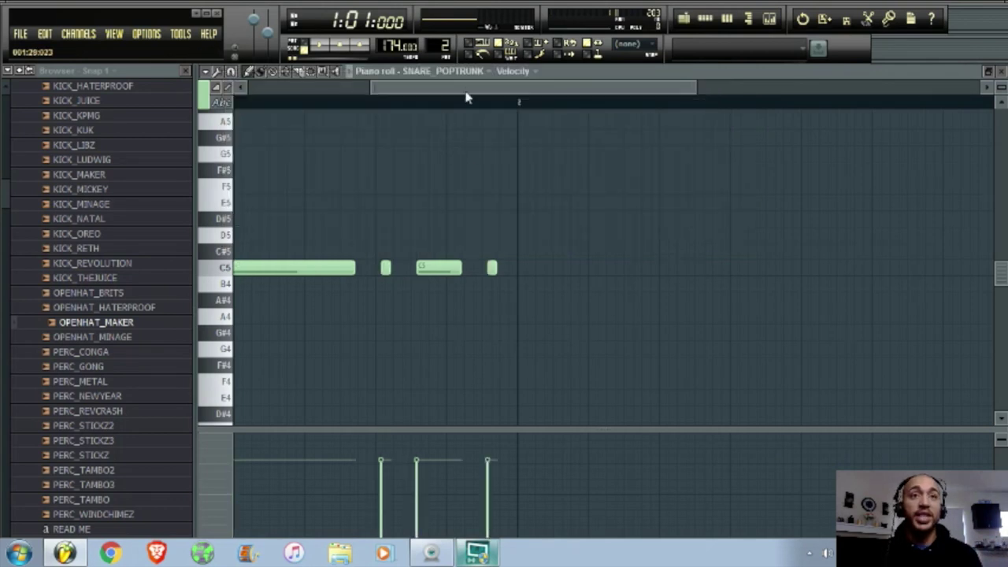
{"action": "left_click_drag", "start_coordinate": [453, 88], "coordinate": [373, 116]}
{"action": "left_click_drag", "start_coordinate": [254, 211], "coordinate": [252, 276]}
{"action": "left_click_drag", "start_coordinate": [382, 104], "coordinate": [544, 236]}
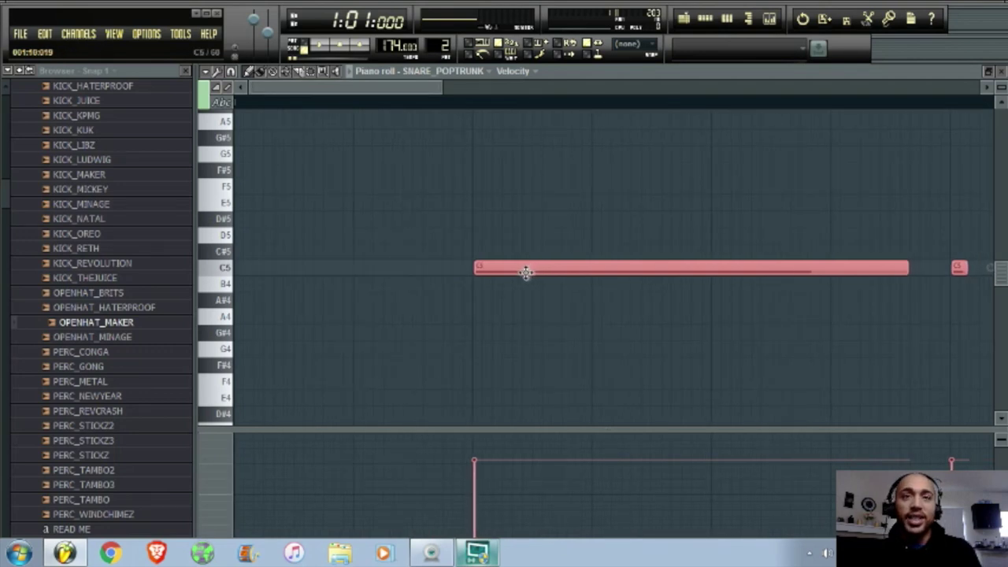
{"action": "left_click", "coordinate": [698, 21]}
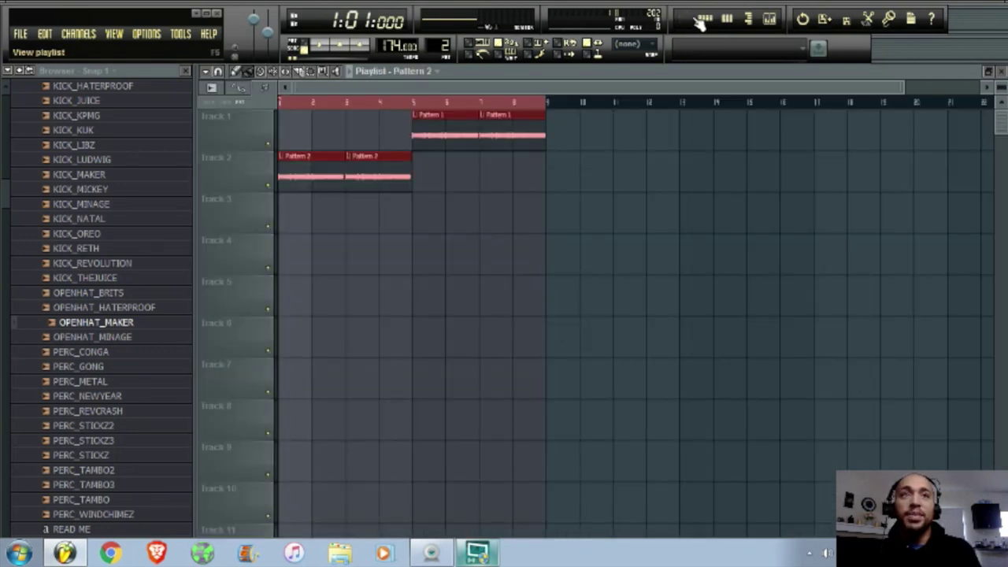
Step: Turn on the metronome and listen to the Pattern 2 and Pattern 1 sections across bars 1 to 8
{"action": "key", "text": "space"}
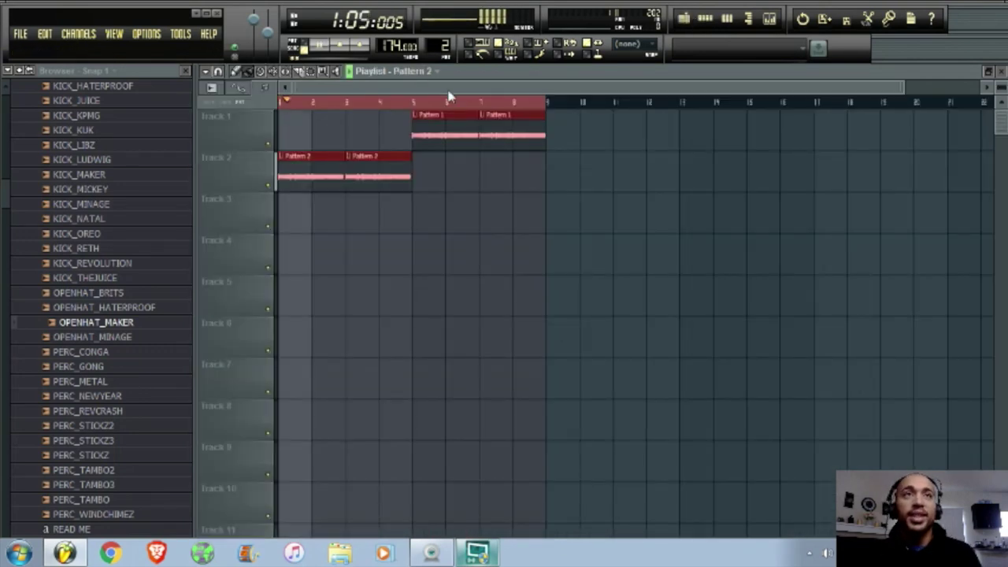
{"action": "key", "text": "space"}
{"action": "left_click", "coordinate": [471, 55]}
{"action": "key", "text": "space"}
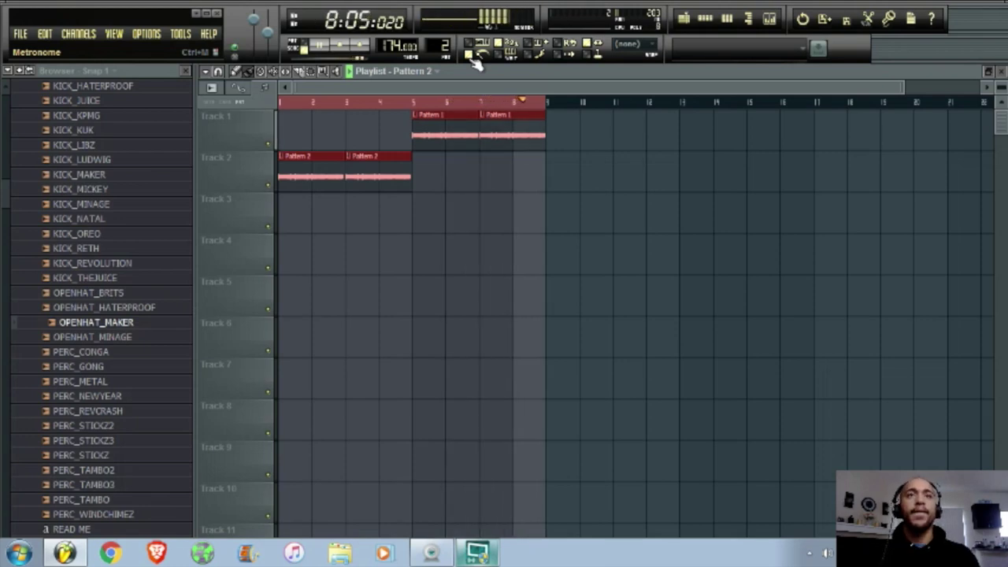
{"action": "key", "text": "space"}
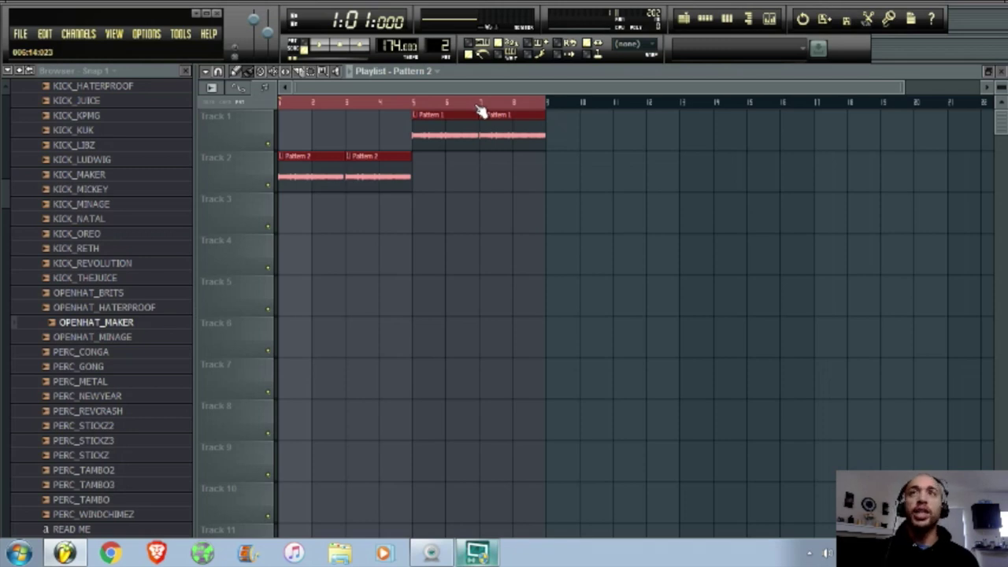
Step: Bring up Pattern 2's step sequencer over the SNARE_POPTRUNK piano roll
{"action": "key", "text": "F7"}
{"action": "key", "text": "F6"}
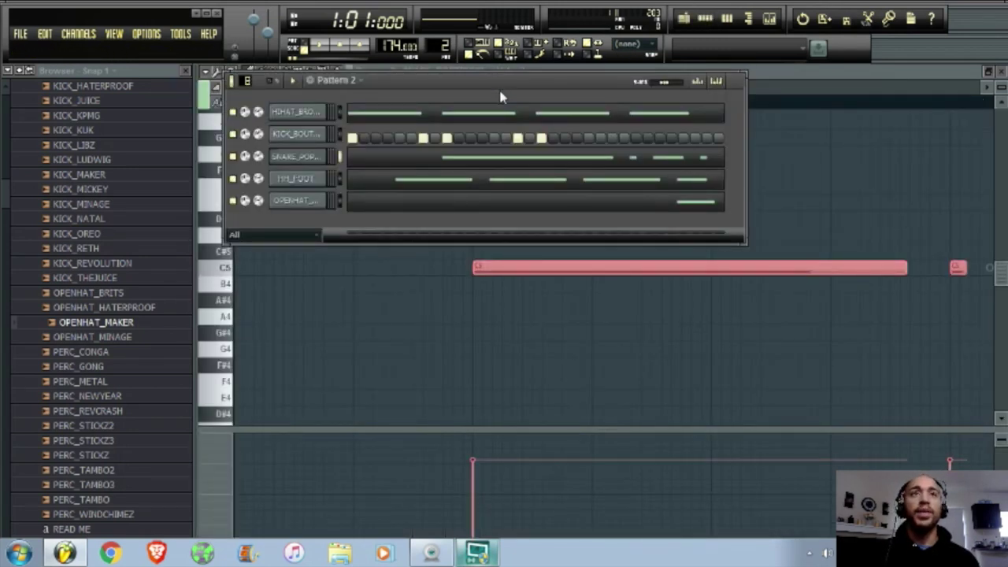